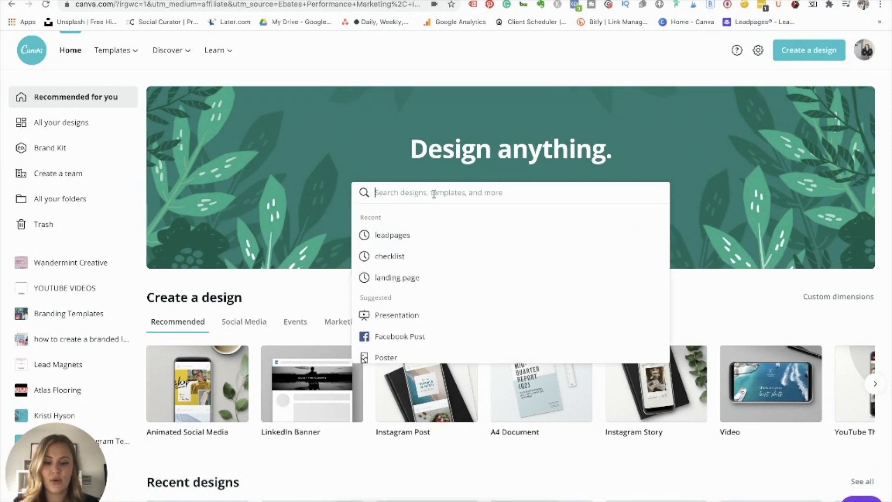
Step: Search the design types for "youtube" and open the YouTube Thumbnail templates
type("youtube")
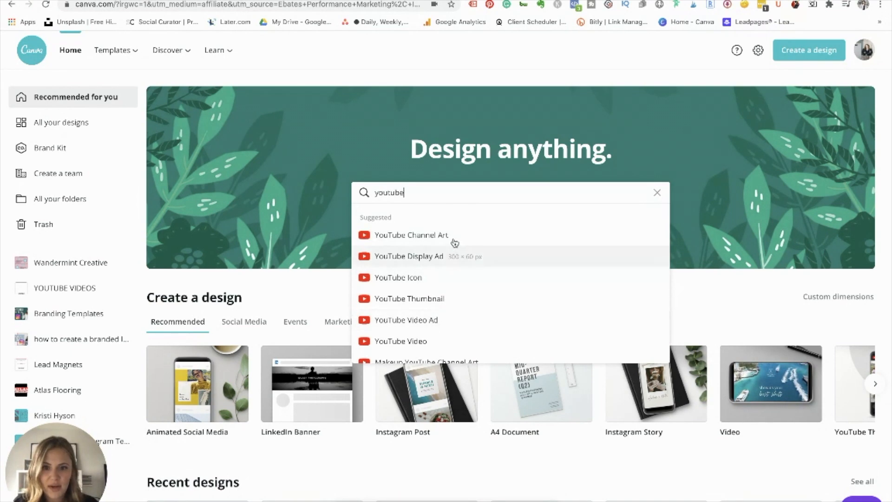
left_click(439, 304)
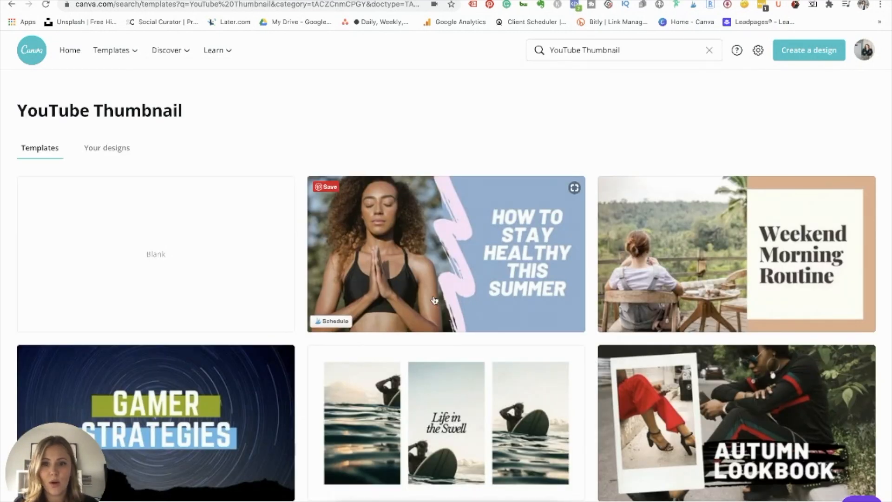
Step: Find the "Basics of Rock Climbing" thumbnail template in the results and open it for editing
scroll(548, 225, "down", 10)
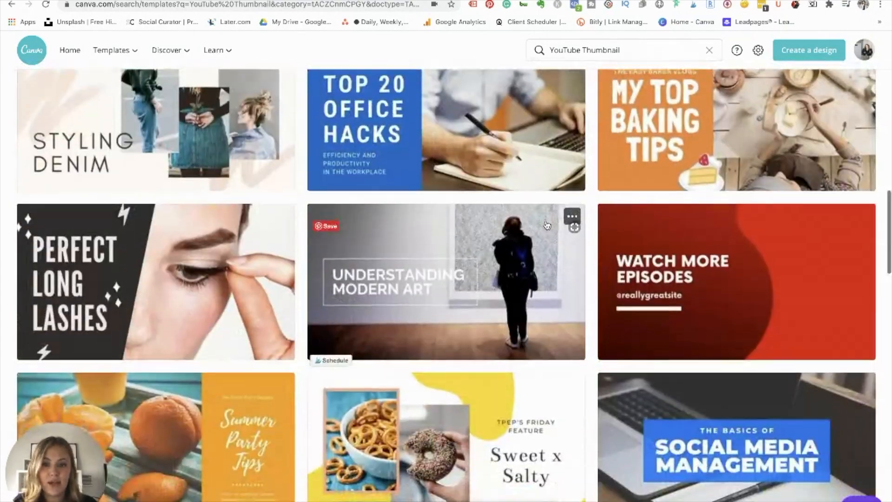
scroll(547, 225, "down", 8)
scroll(519, 340, "up", 6)
scroll(519, 339, "up", 15)
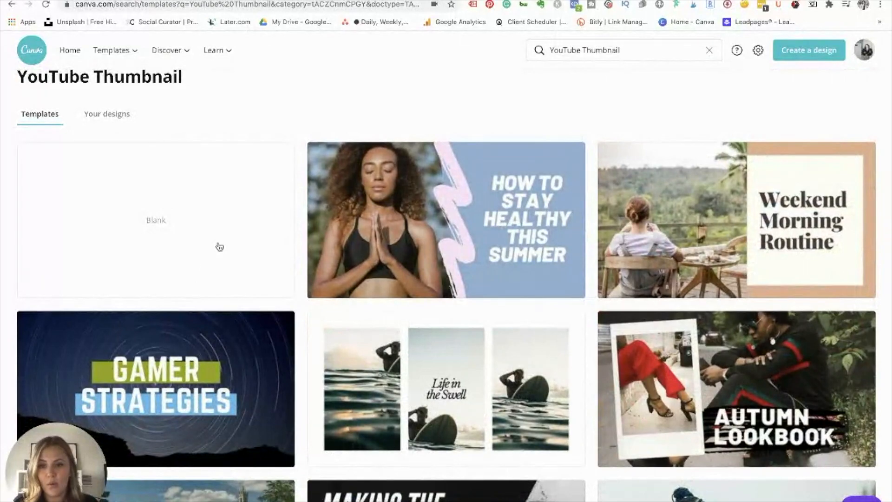
scroll(459, 234, "down", 9)
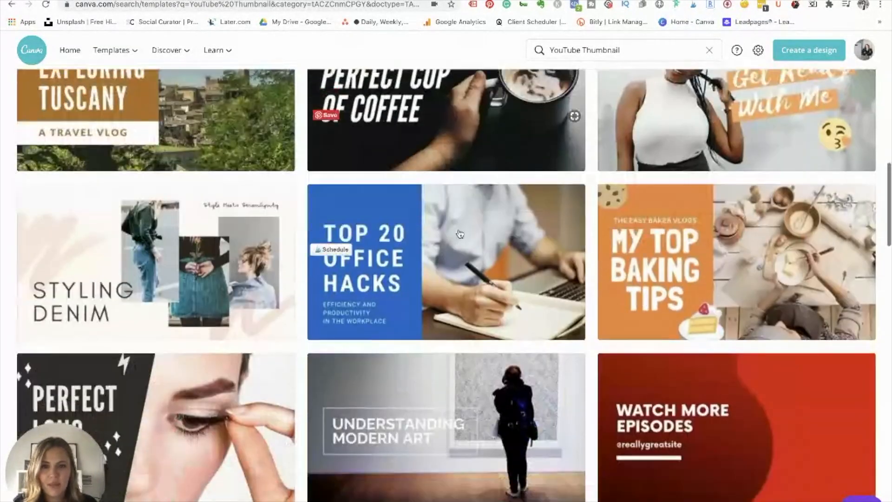
scroll(460, 234, "down", 11)
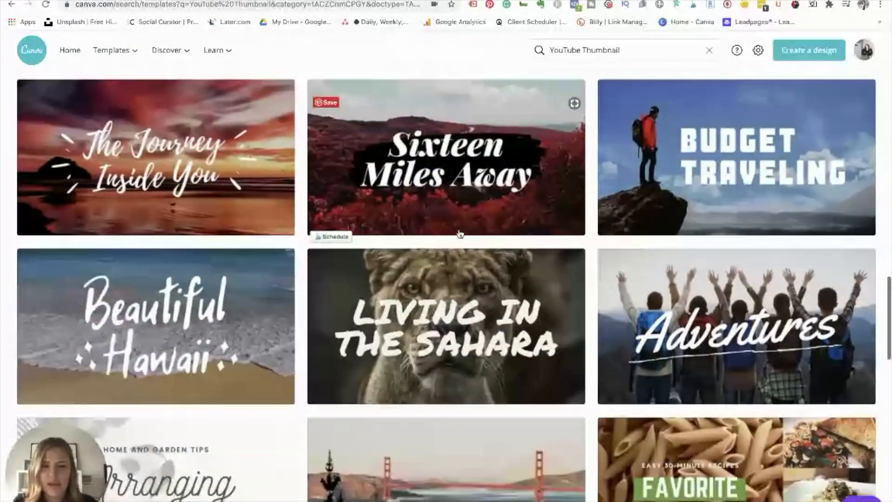
scroll(459, 234, "down", 13)
scroll(459, 234, "down", 6)
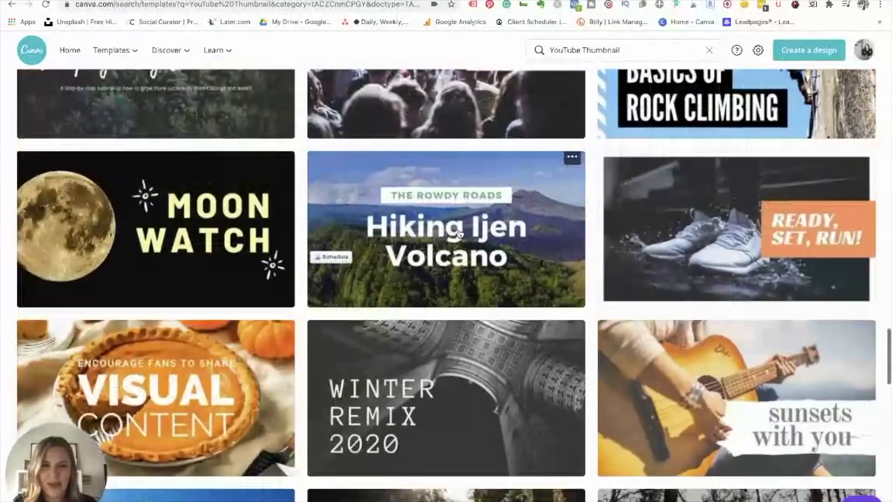
scroll(460, 233, "up", 4)
left_click(747, 155)
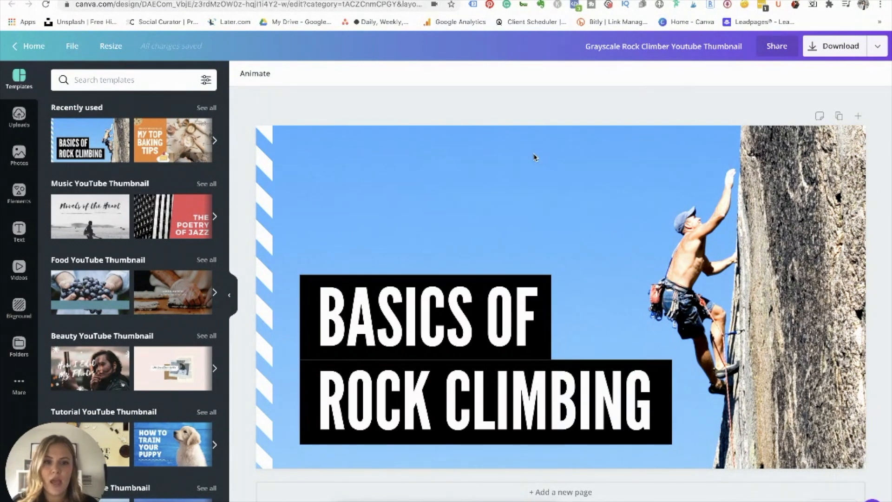
Step: Upload image-17.jpg from the March 2020 photo-shoot folder inside Branded Photos
left_click(534, 157)
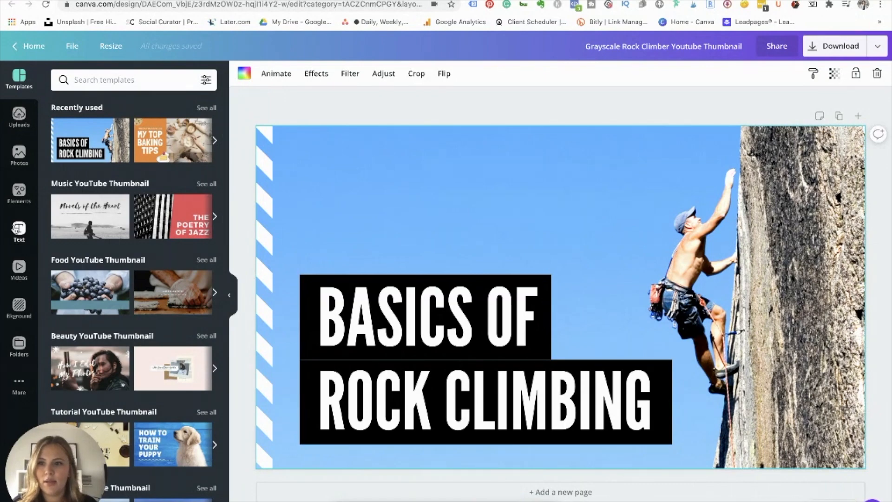
left_click(18, 119)
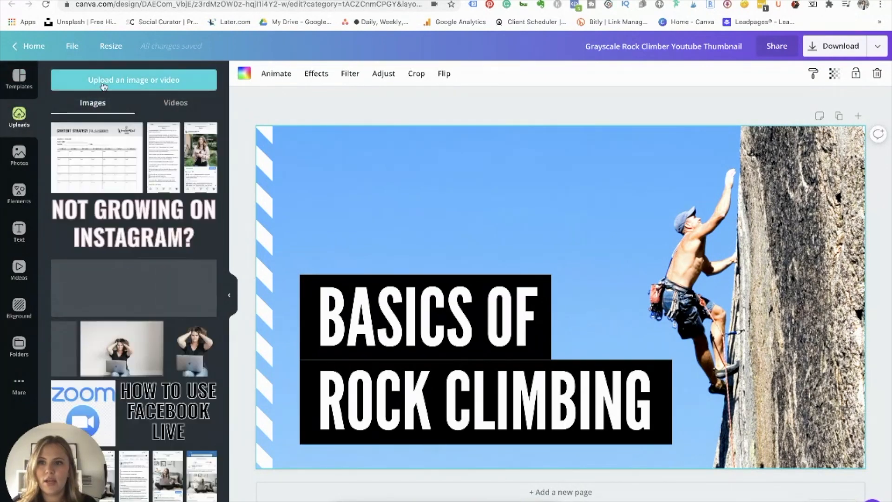
scroll(134, 153, "down", 2)
scroll(134, 153, "up", 2)
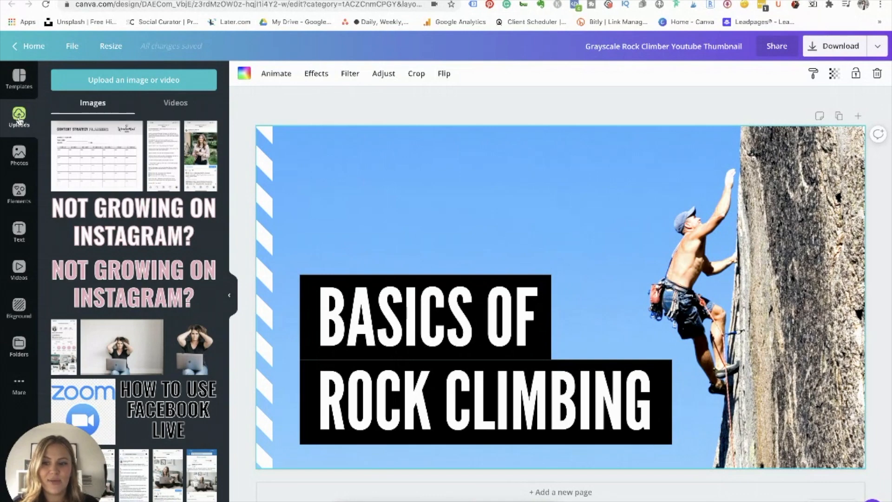
left_click(144, 83)
left_click(277, 98)
left_click(274, 83)
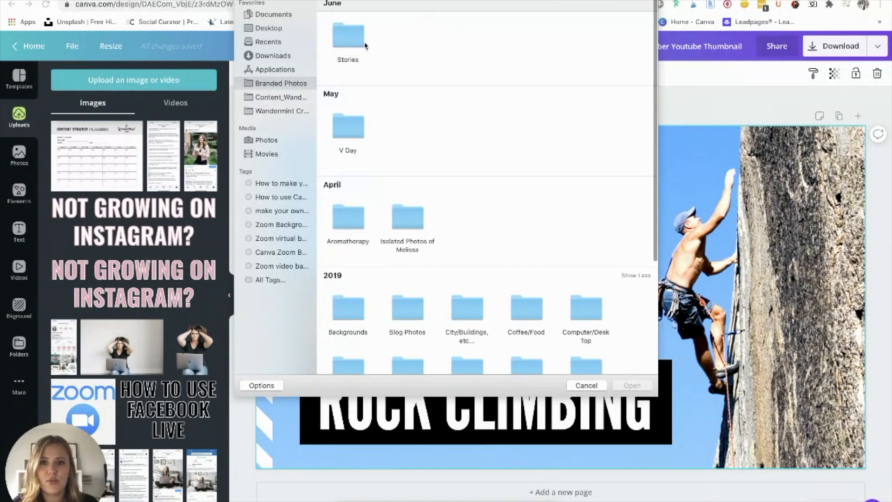
scroll(396, 170, "down", 5)
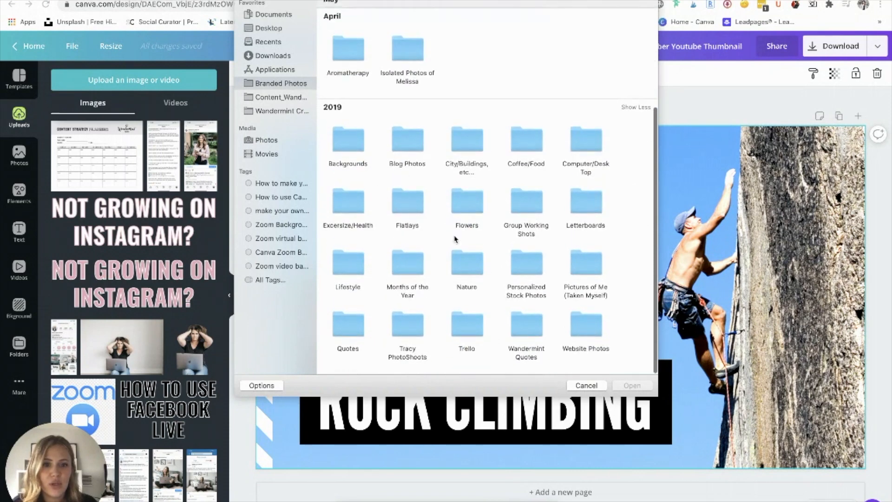
double_click(415, 326)
double_click(357, 53)
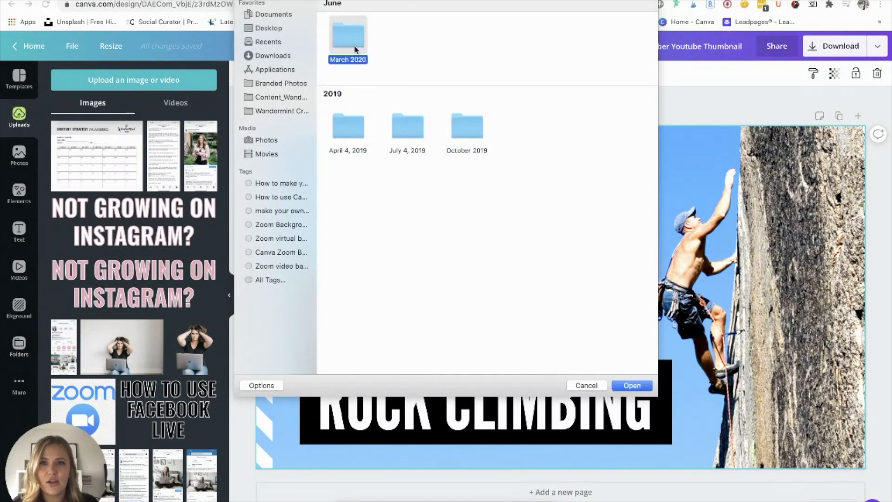
left_click(413, 225)
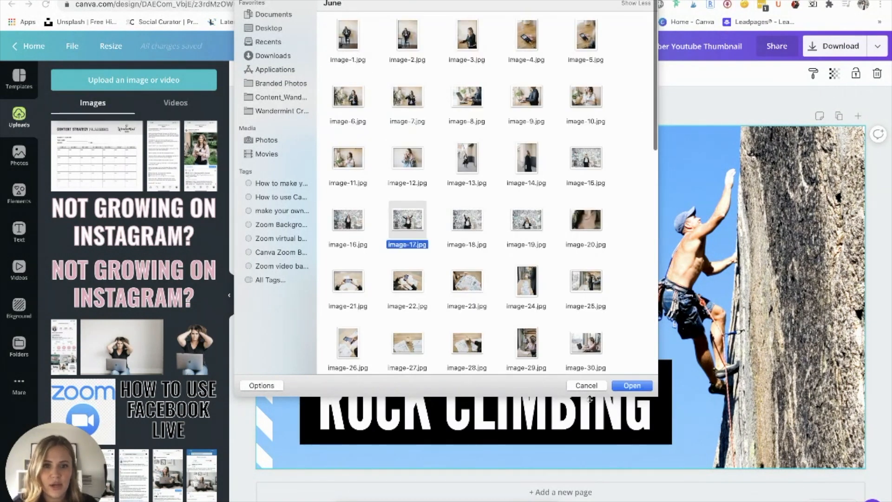
left_click(630, 386)
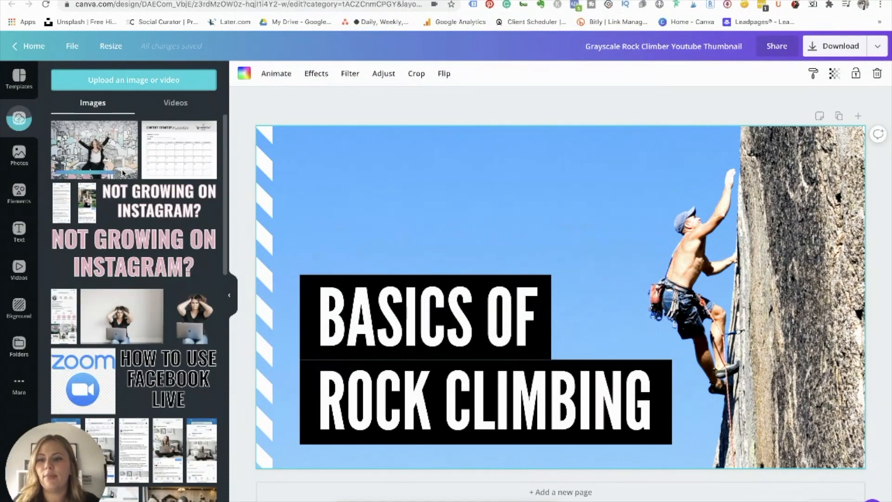
Step: Replace the rock climber background with the uploaded photo and delete the diagonal striped strip along the design's left edge
left_click_drag(92, 142, 260, 307)
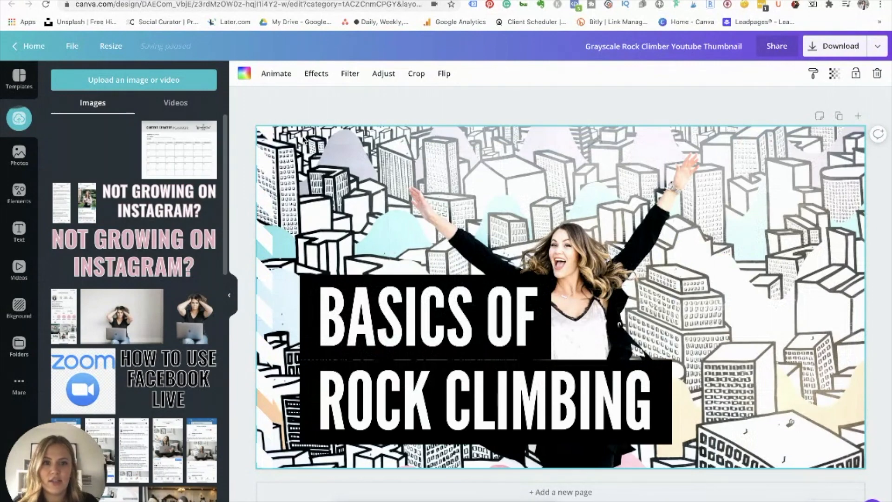
left_click_drag(303, 135, 304, 133)
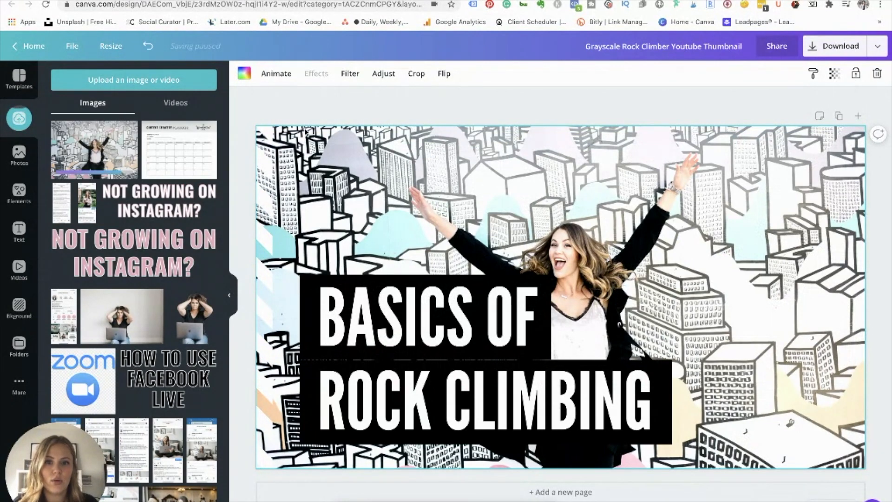
left_click(328, 105)
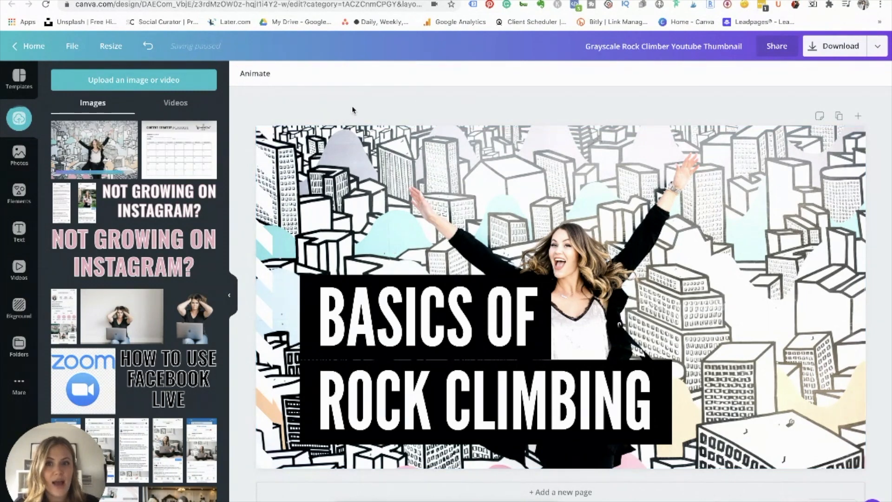
left_click(264, 168)
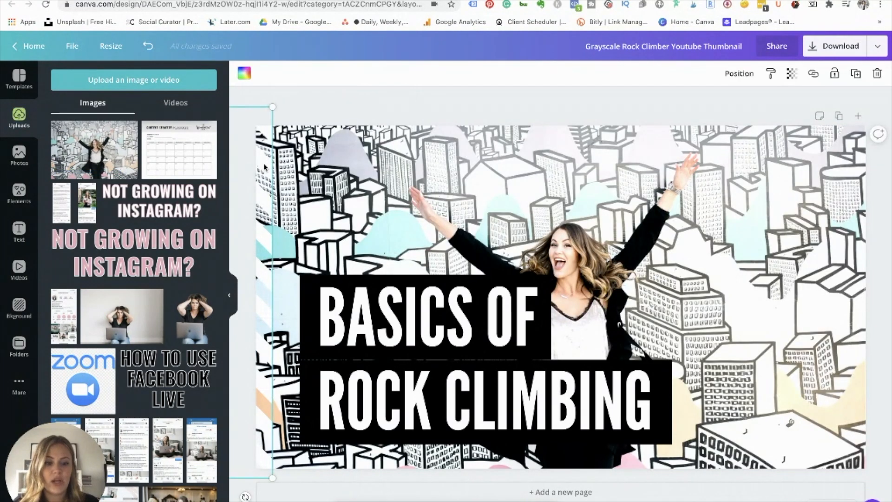
key("Delete")
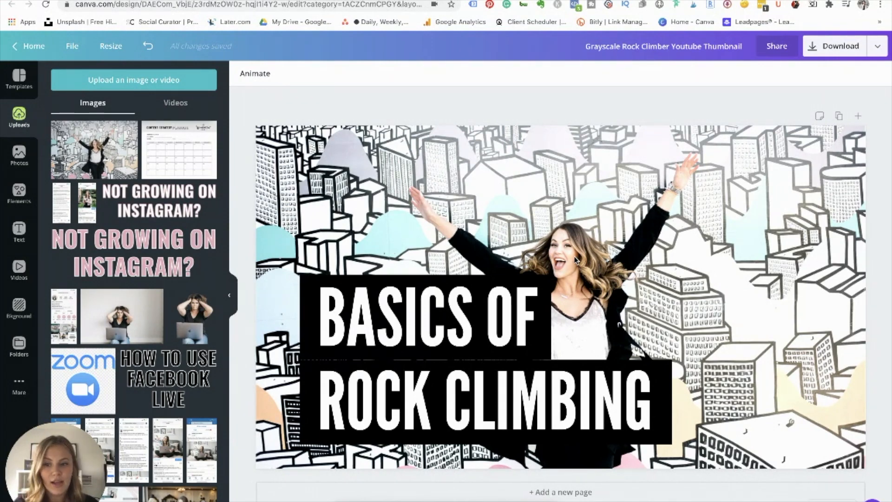
Step: Replace the "Basics of Rock Climbing" heading text with "YOUTUBE THUMBNAIL"
left_click(429, 343)
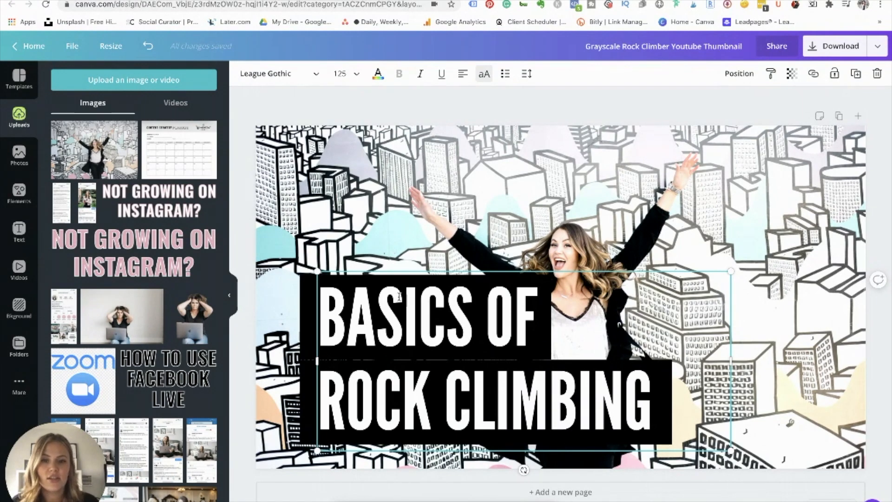
left_click(423, 233)
left_click(423, 328)
left_click_drag(321, 314, 655, 400)
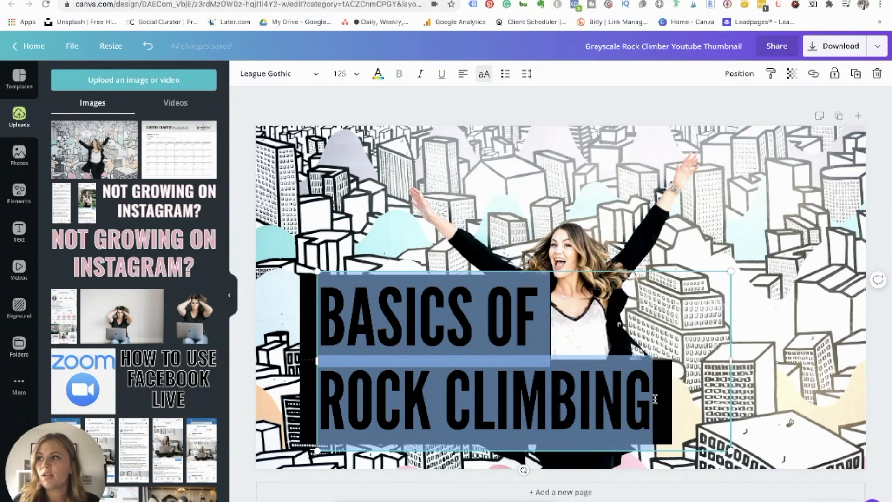
type("YOUTUB")
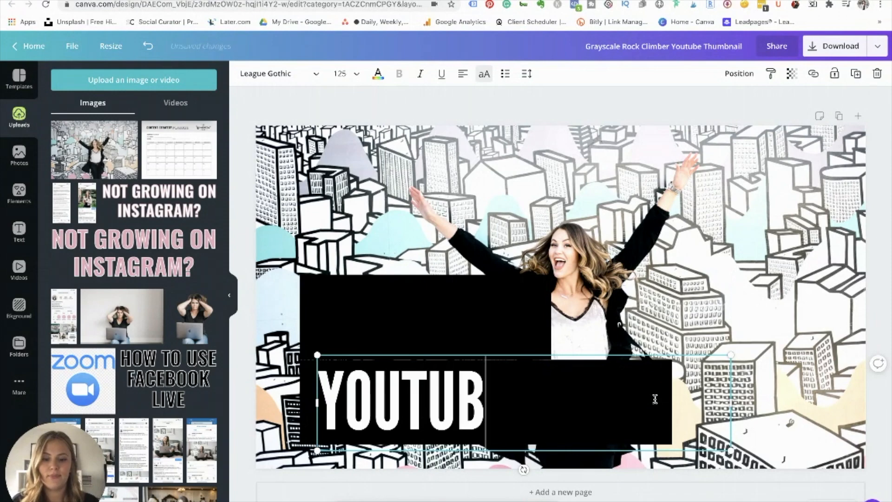
type("E THUMBNAIL")
left_click(757, 400)
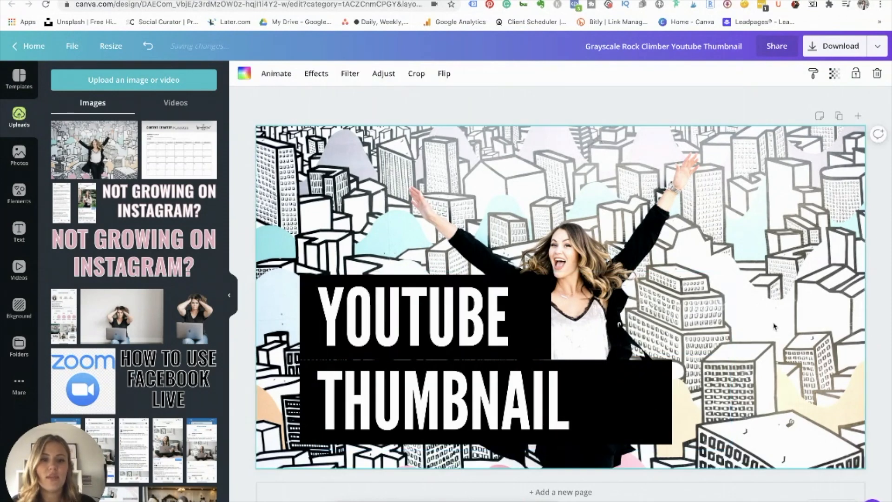
Step: Change the heading's font to Lato Bold with bold turned on, and widen its text box
left_click(427, 354)
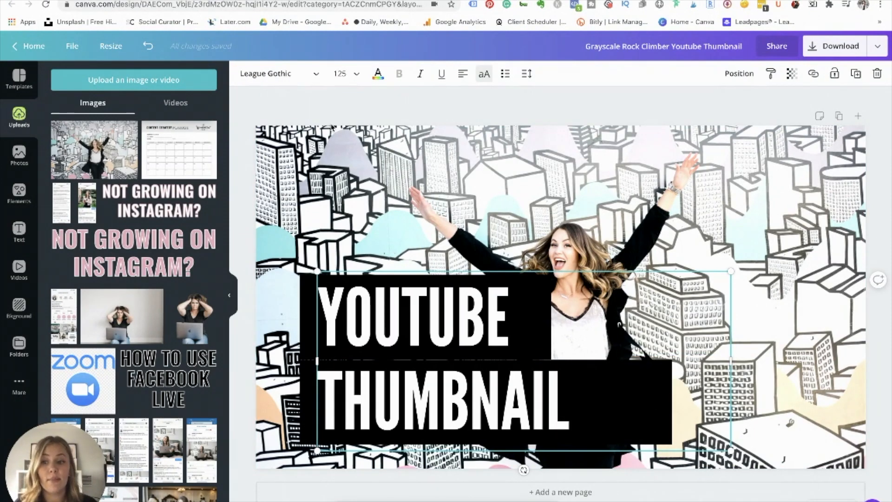
left_click(304, 78)
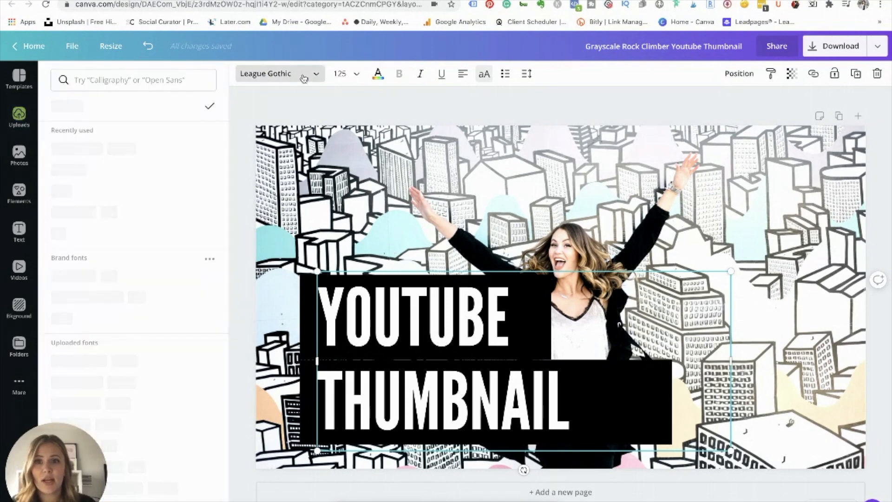
left_click(99, 170)
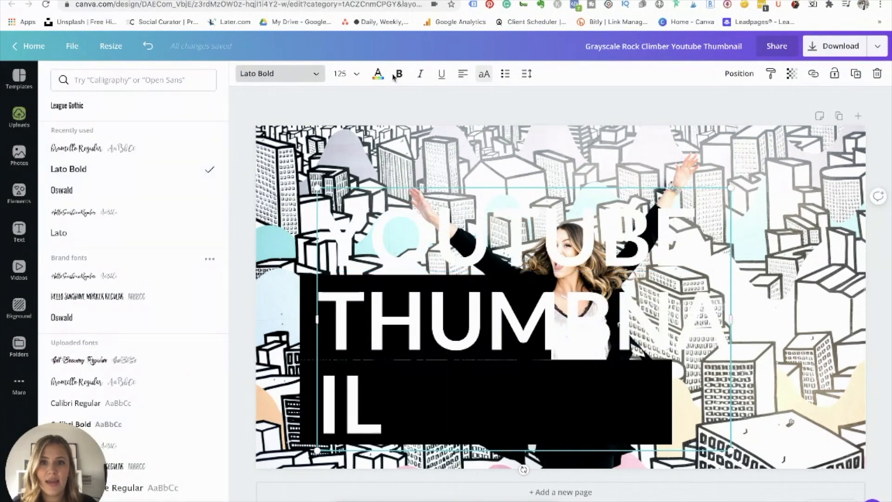
left_click_drag(746, 318, 801, 319)
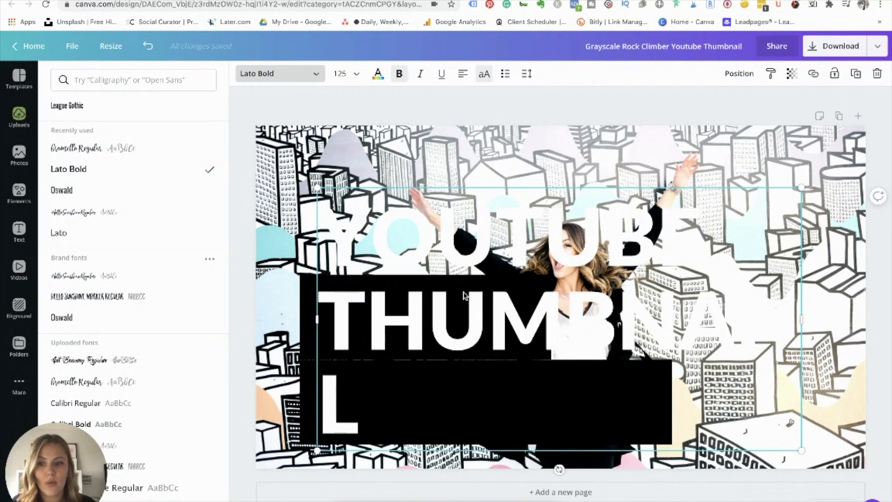
Step: Set the font size of the whole heading to 80
double_click(407, 323)
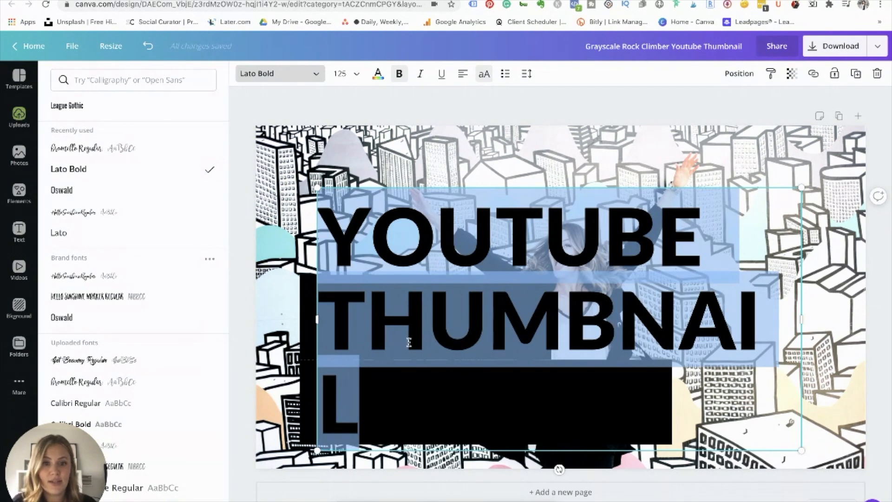
left_click(356, 77)
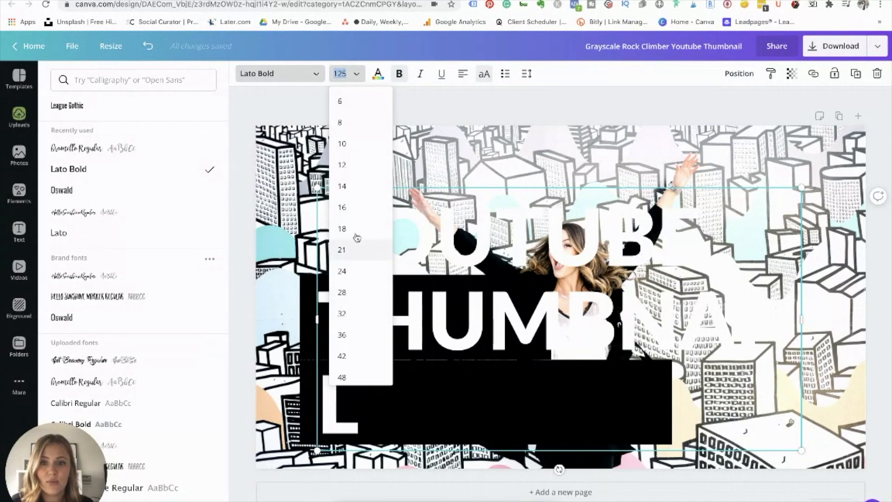
scroll(351, 304, "down", 4)
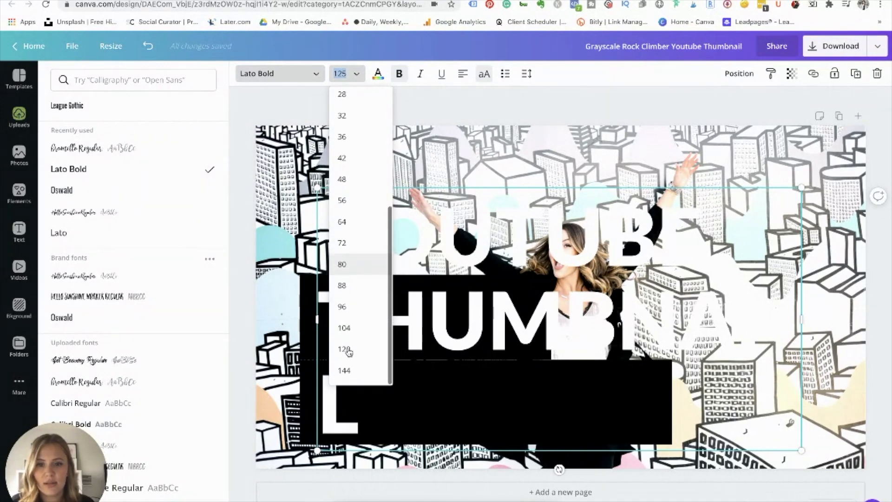
left_click(355, 264)
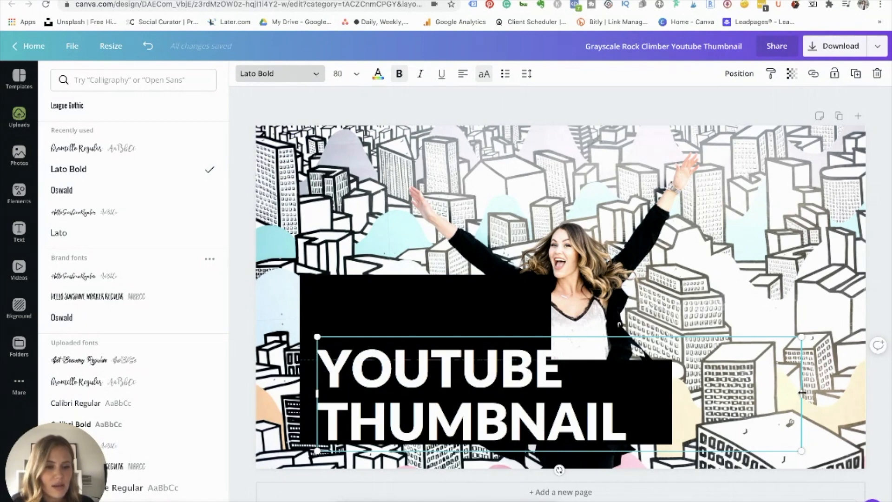
Step: Narrow the heading's text box to just fit its two lines and centre-align the text
left_click_drag(739, 396, 640, 380)
triple_click(542, 413)
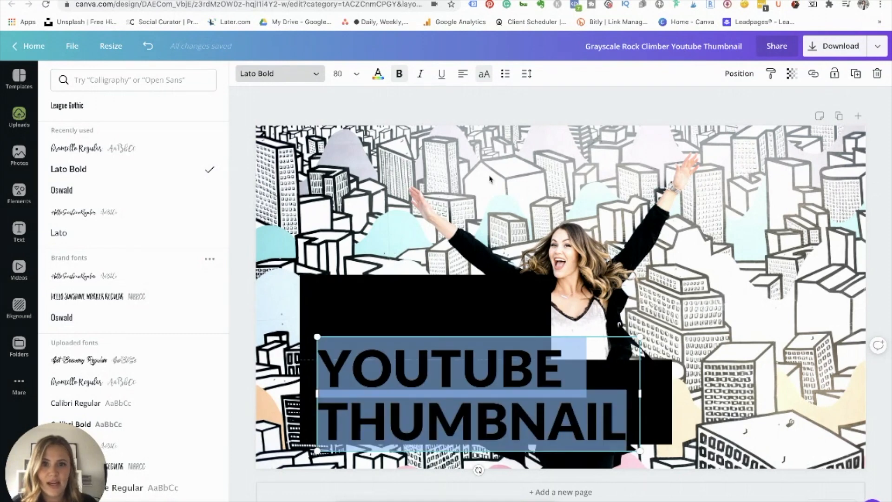
left_click(462, 75)
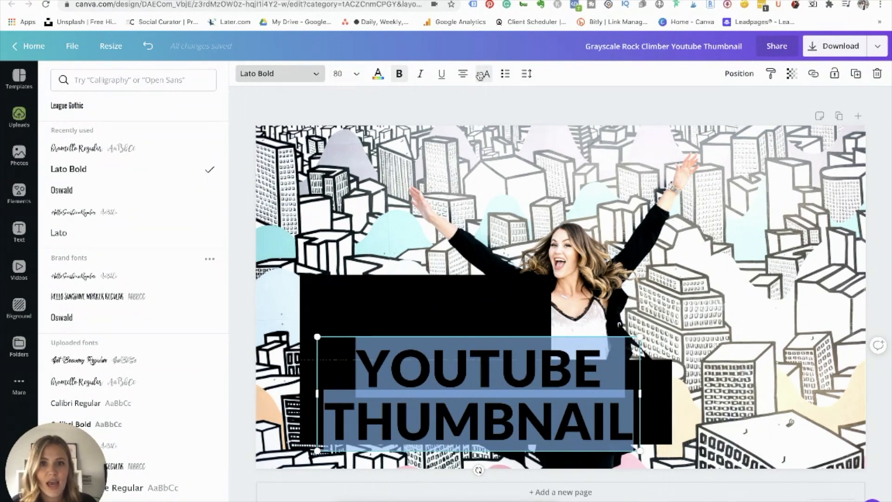
Step: Cycle the heading through the other text alignments and back to centred
left_click(463, 75)
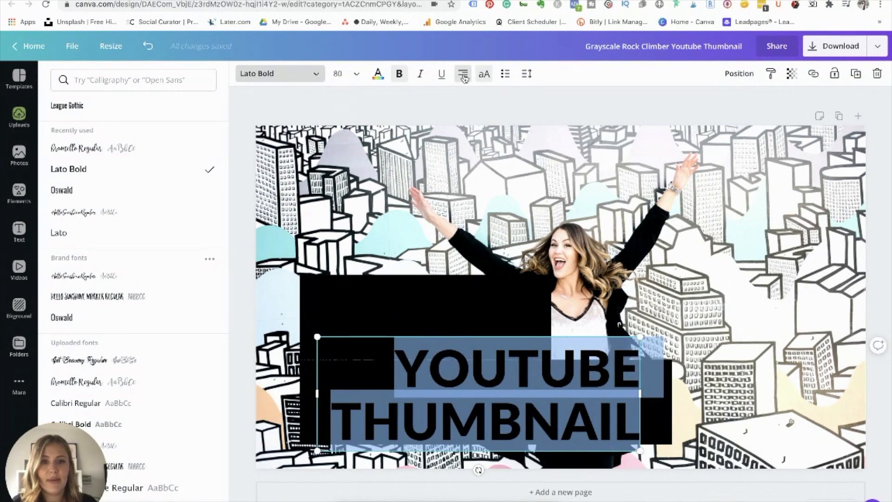
left_click(463, 74)
left_click(463, 74)
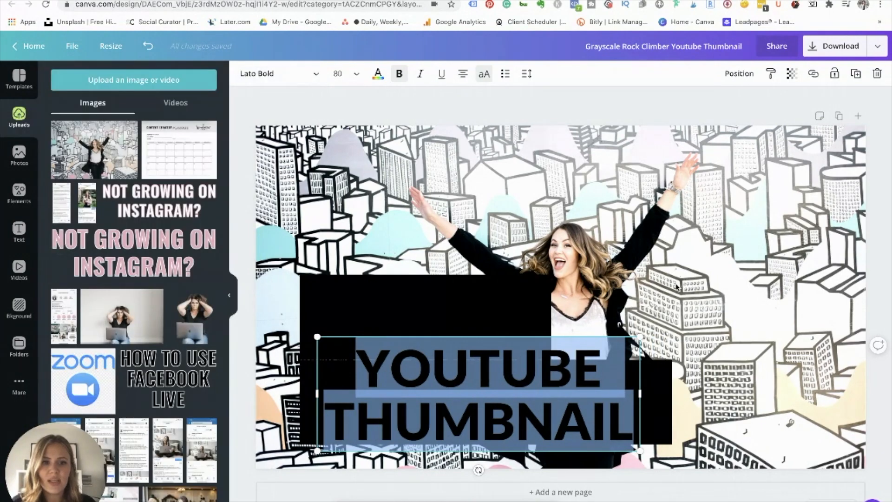
Step: Delete the two black rectangles behind the heading and move the heading up across the woman's torso
left_click(481, 298)
key("Delete")
left_click(648, 399)
key("Delete")
left_click(517, 374)
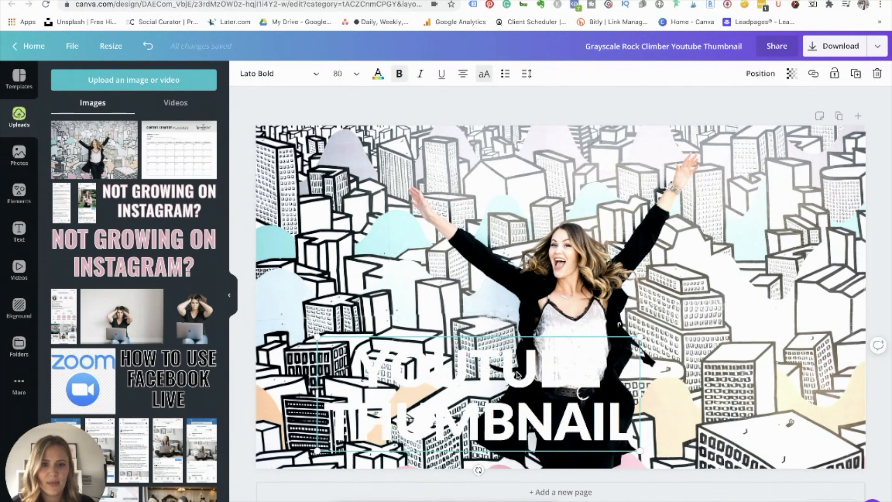
left_click_drag(492, 372, 491, 300)
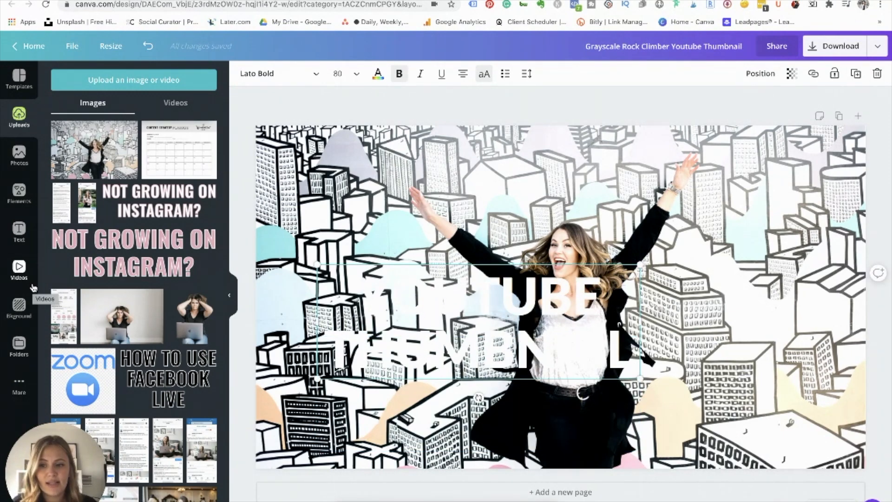
Step: Browse the elements library, examining its shapes, frames, stickers, charts, gradients, lines and illustration collections
left_click(22, 192)
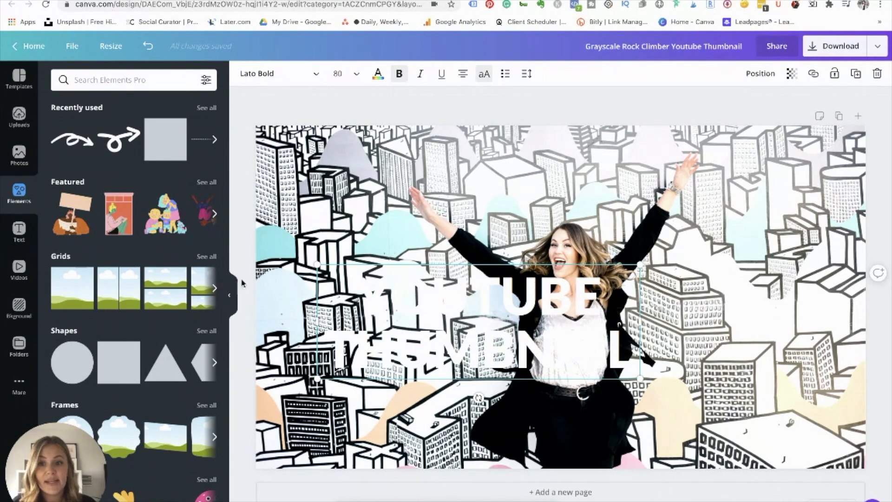
scroll(140, 274, "down", 1)
scroll(139, 274, "up", 1)
scroll(139, 274, "down", 3)
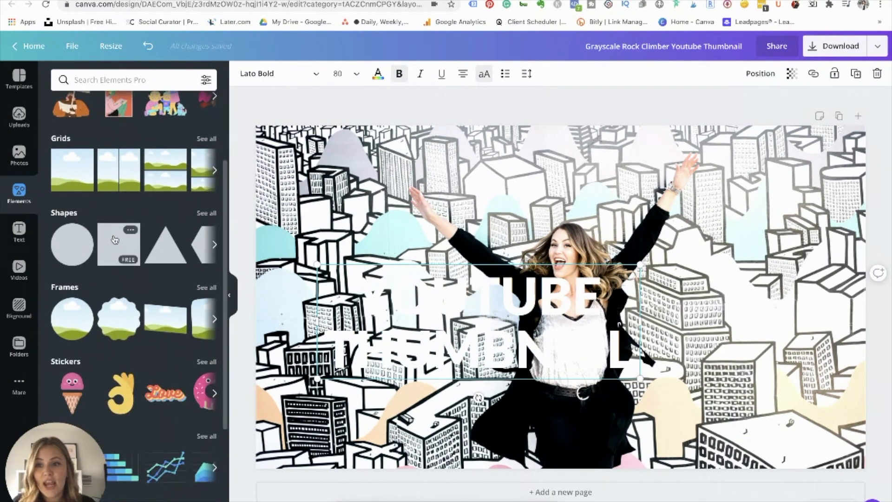
scroll(116, 237, "down", 3)
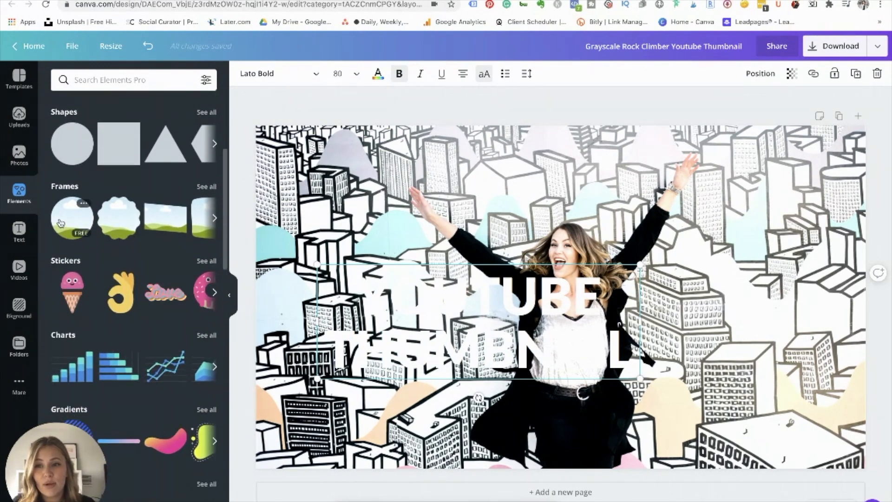
scroll(60, 225, "down", 2)
scroll(60, 223, "down", 5)
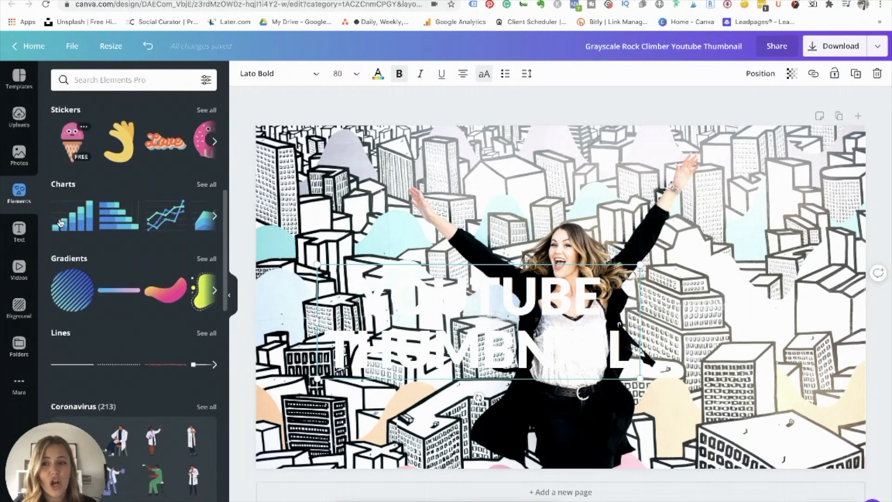
scroll(59, 222, "down", 2)
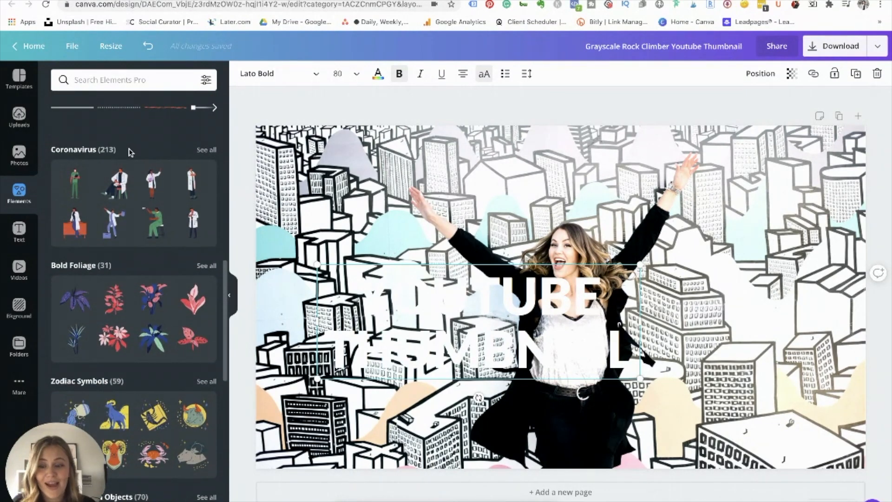
scroll(129, 151, "down", 3)
scroll(129, 151, "down", 2)
scroll(130, 149, "down", 2)
scroll(130, 153, "down", 6)
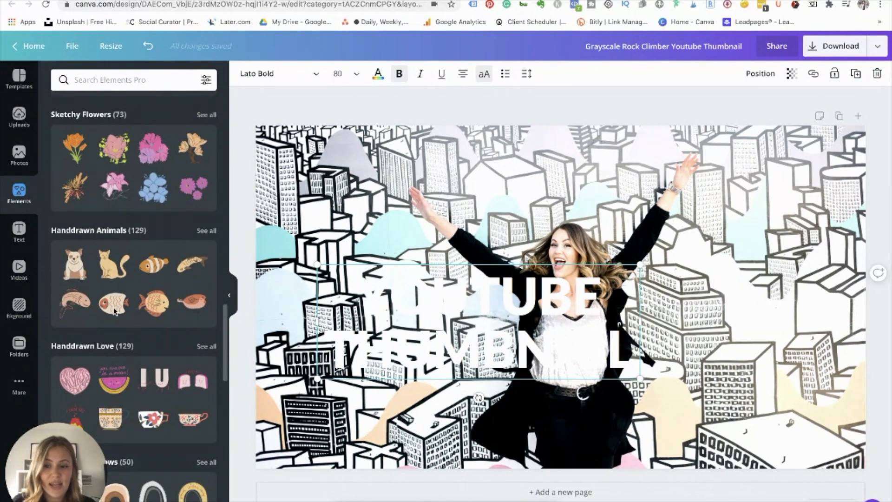
scroll(114, 310, "down", 2)
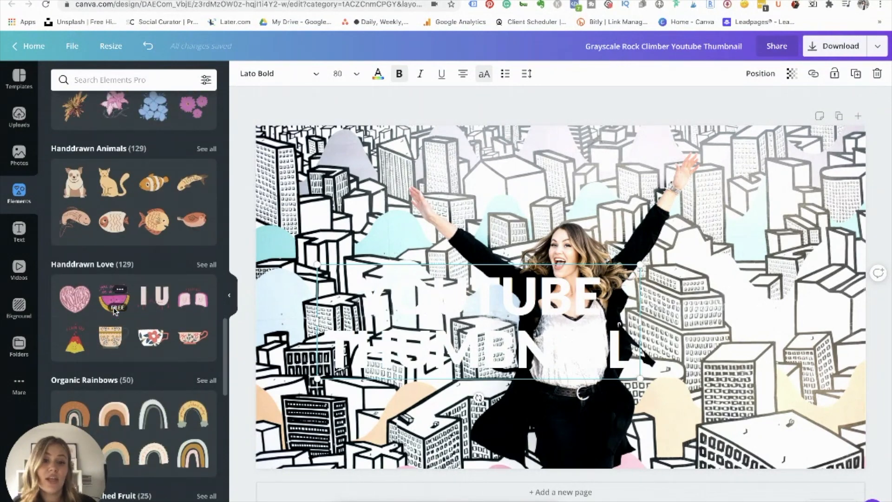
scroll(115, 310, "up", 20)
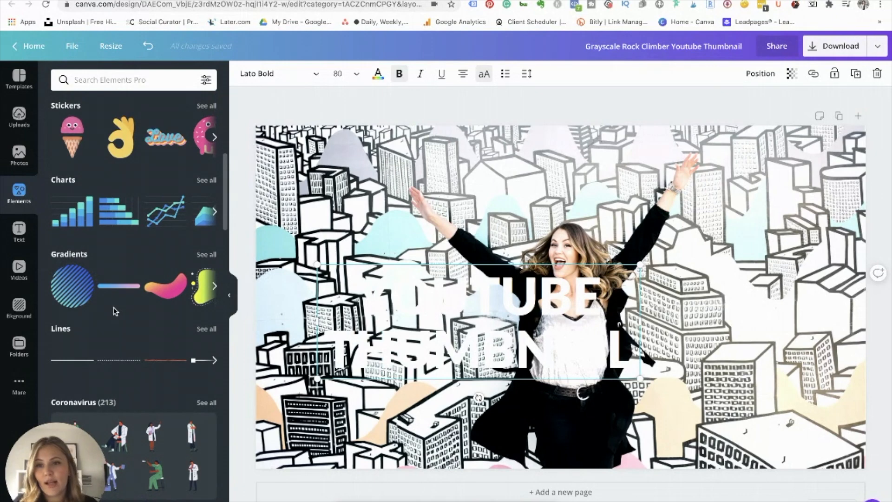
scroll(114, 311, "up", 5)
scroll(114, 310, "up", 3)
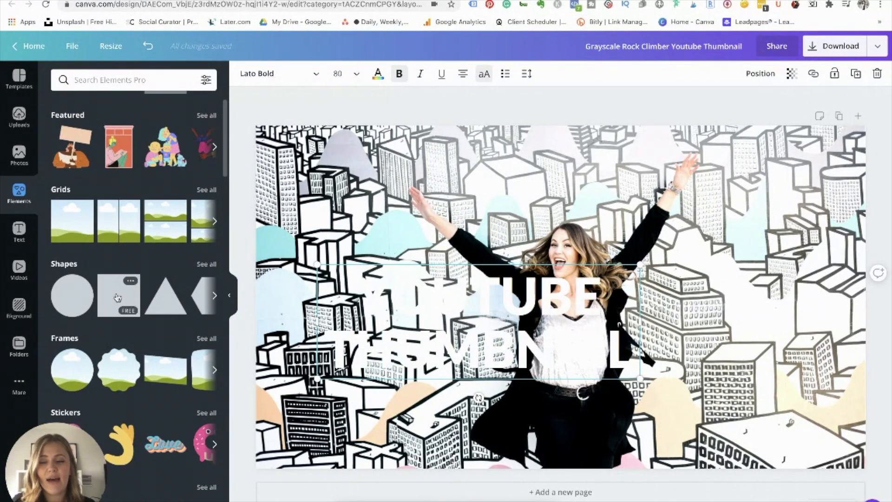
Step: Add a square shape, colour it black and reshape it into a wide bar covering the word YOUTUBE
left_click(117, 297)
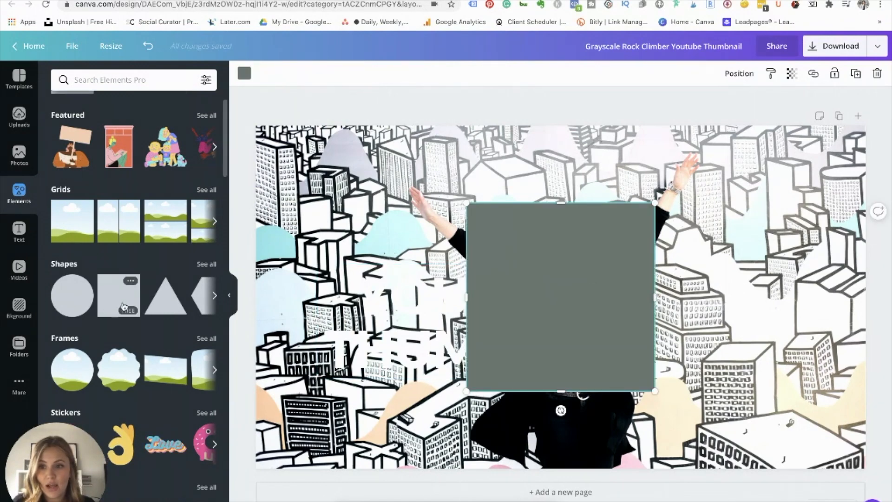
left_click(245, 74)
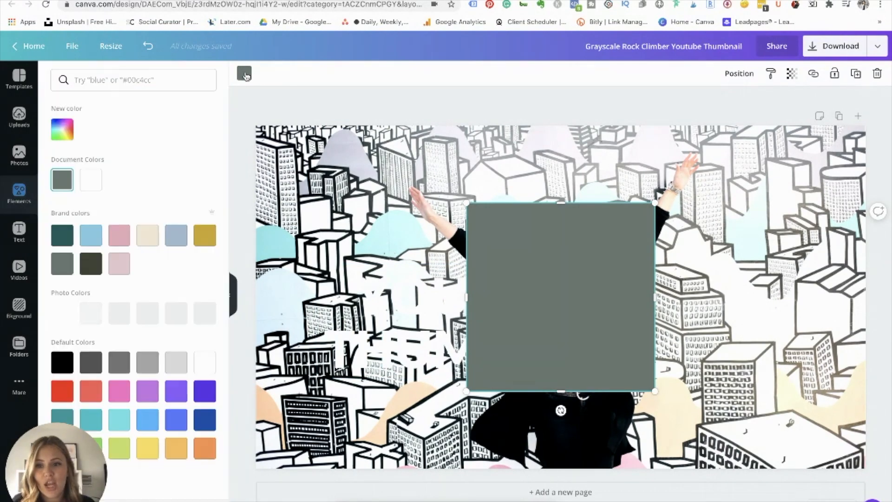
left_click(72, 307)
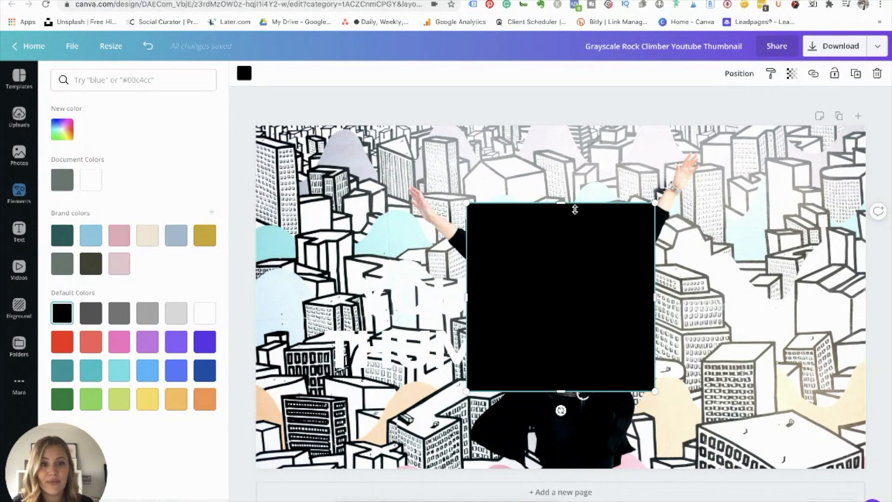
left_click_drag(568, 204, 365, 302)
left_click_drag(467, 299, 603, 300)
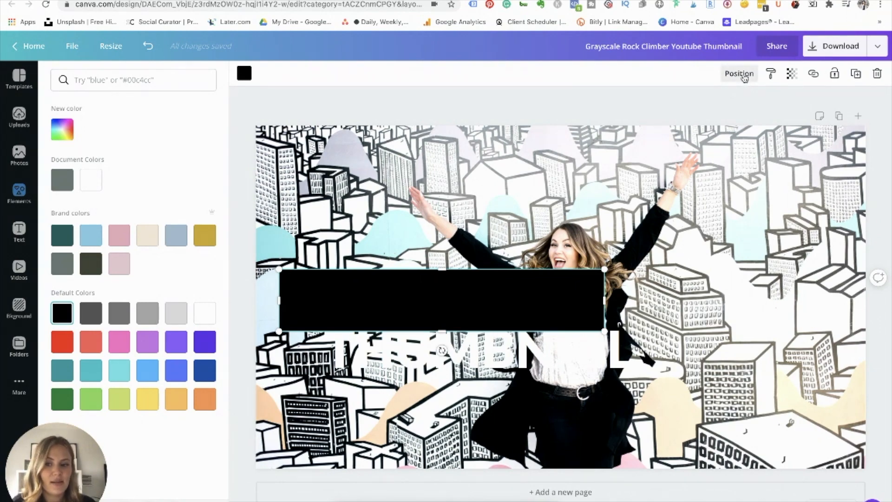
Step: Send the black bar backward so that it sits behind the heading text
left_click(742, 75)
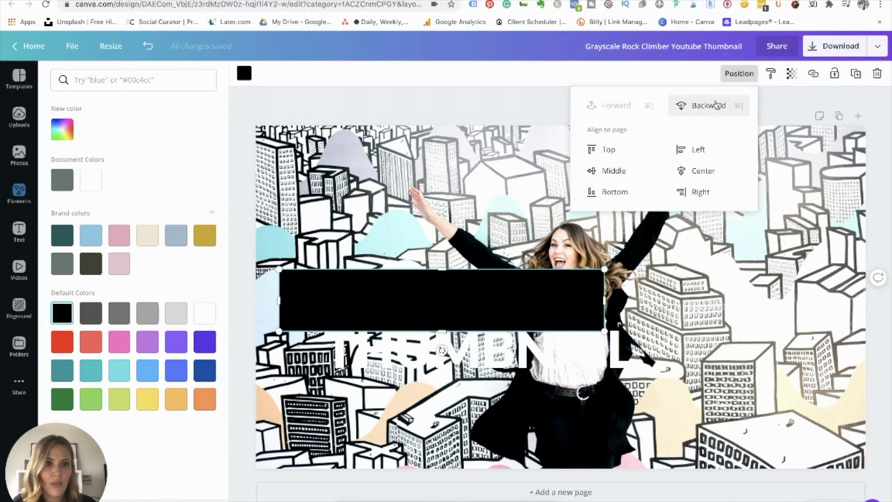
left_click(707, 106)
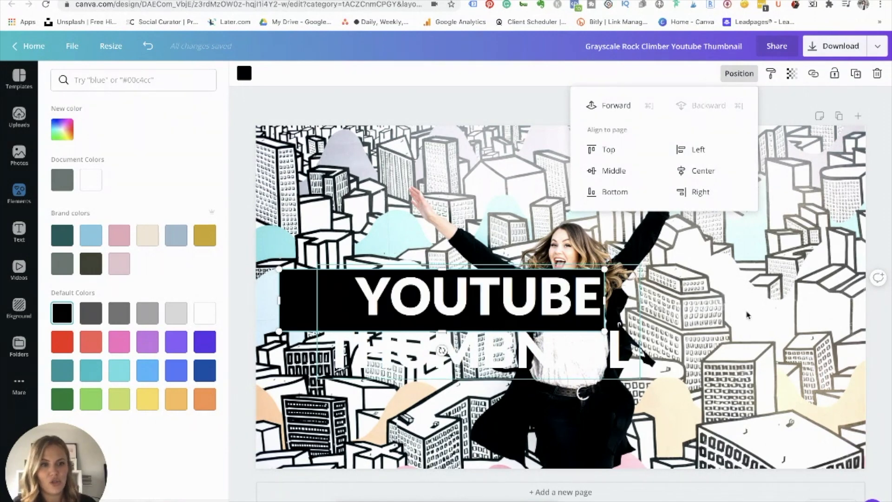
left_click(880, 311)
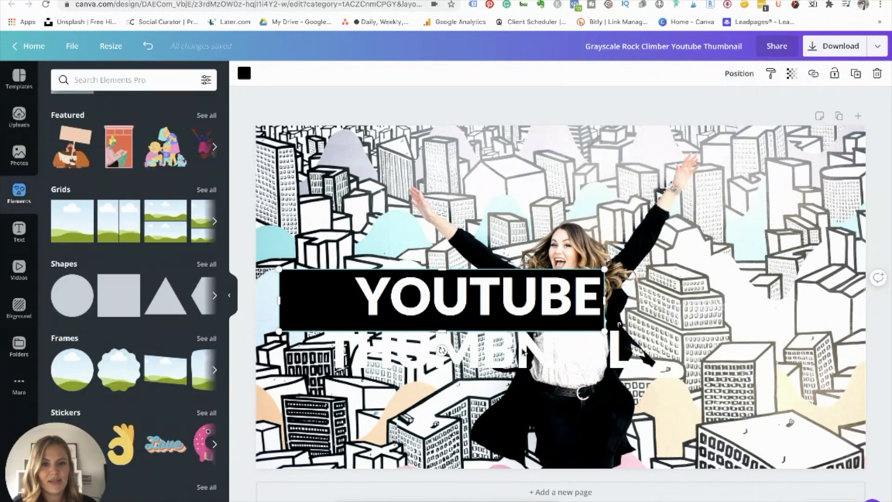
Step: Centre the heading horizontally on the black bar, scale it to the bar's width at font size 80.7 and shift it slightly down
left_click_drag(483, 313, 446, 314)
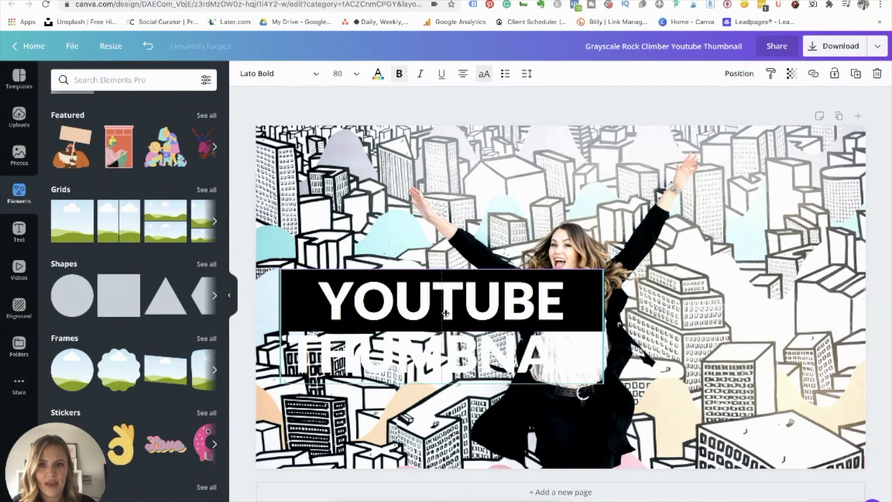
left_click(691, 337)
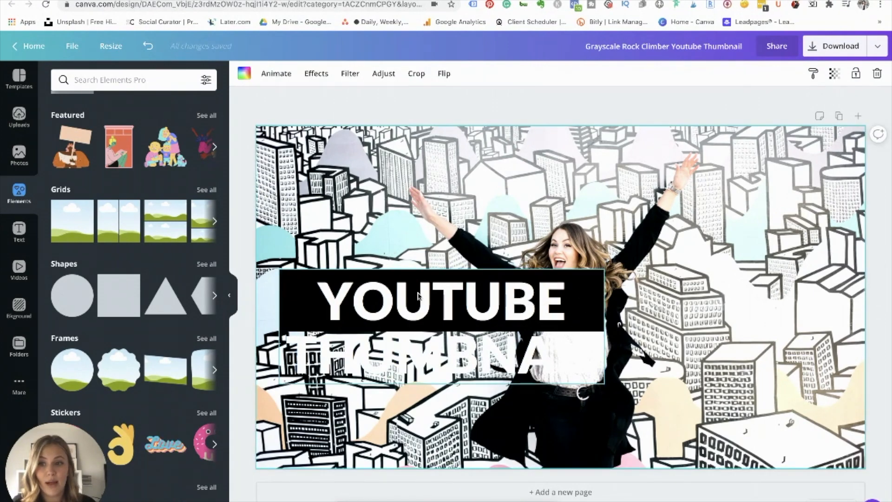
left_click_drag(380, 321, 380, 339)
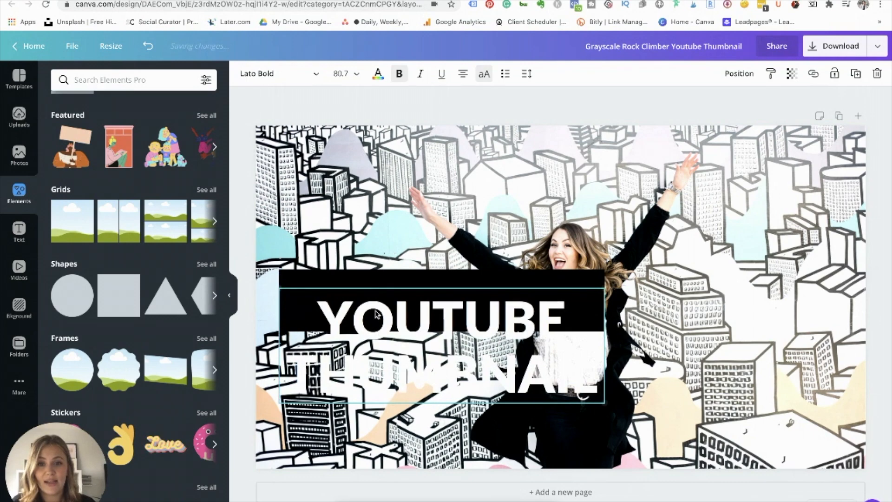
Step: Duplicate the black bar, place the copy just below the first, and bring the heading in front of both bars
left_click(368, 282)
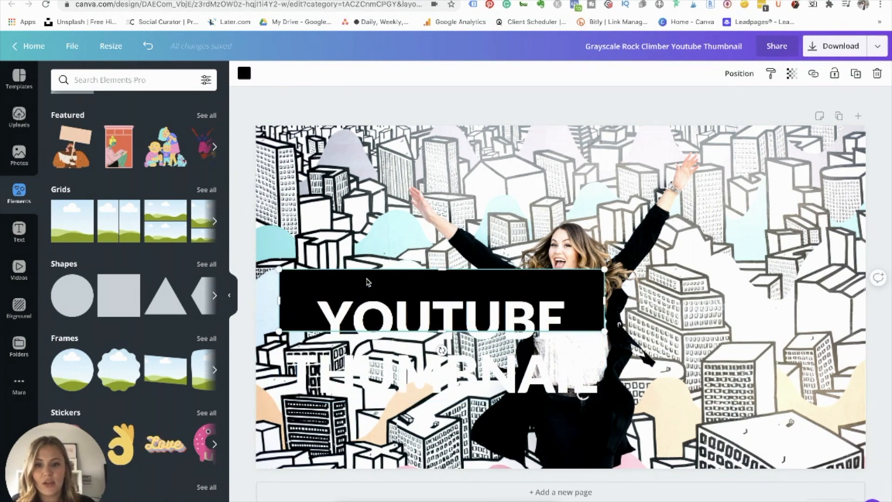
key("ctrl+d")
left_click_drag(381, 303, 372, 363)
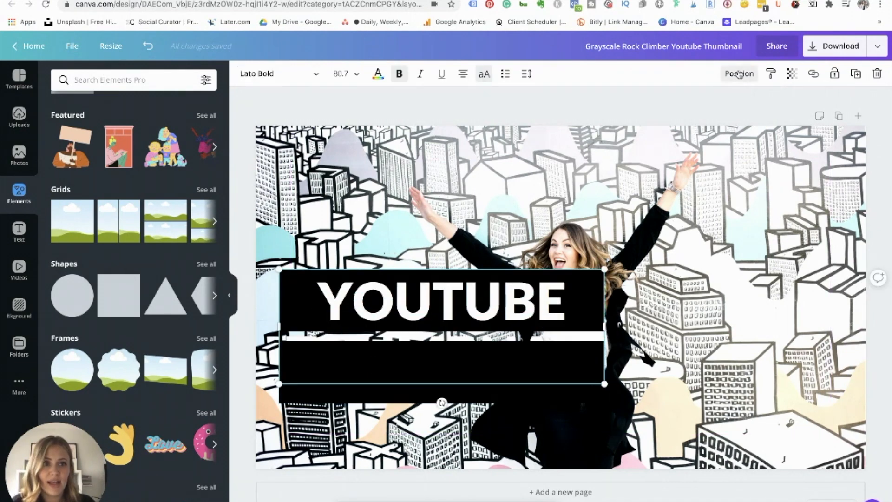
left_click(739, 73)
left_click(620, 104)
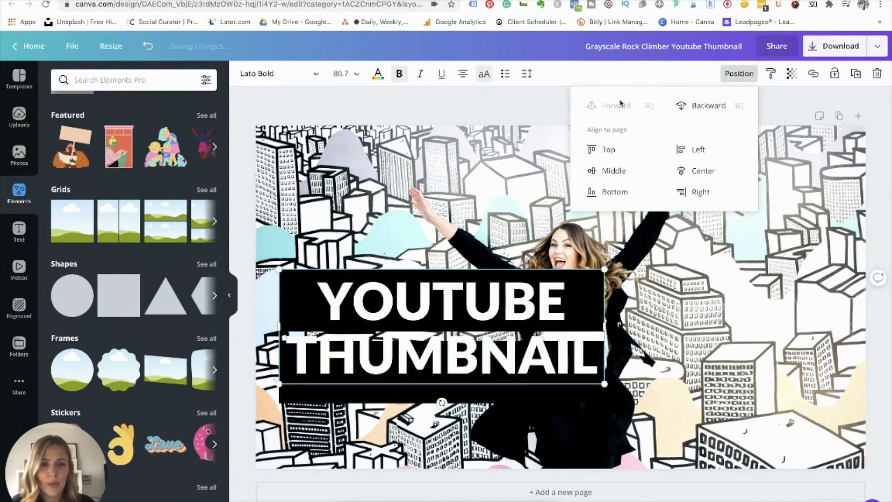
left_click(762, 324)
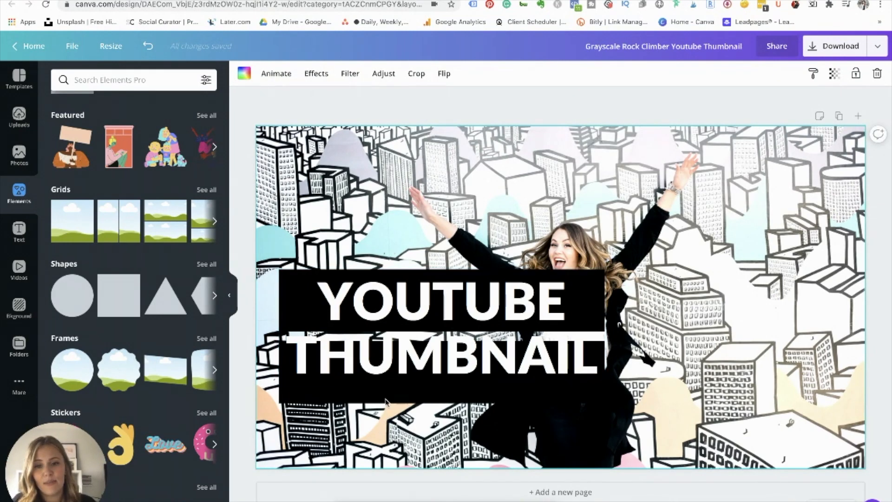
Step: Set the heading's line height to 1.4 and reposition it so each word is centred on its own black bar
double_click(399, 315)
left_click(324, 303)
key("super+a")
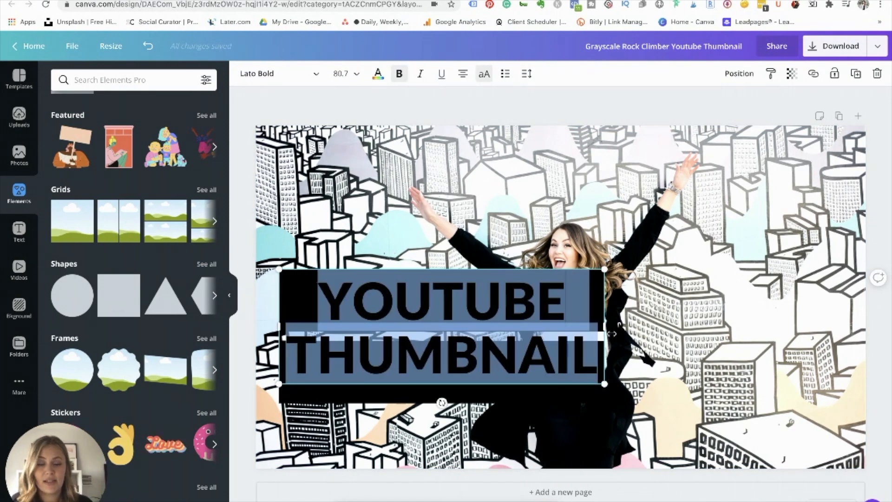
left_click(527, 78)
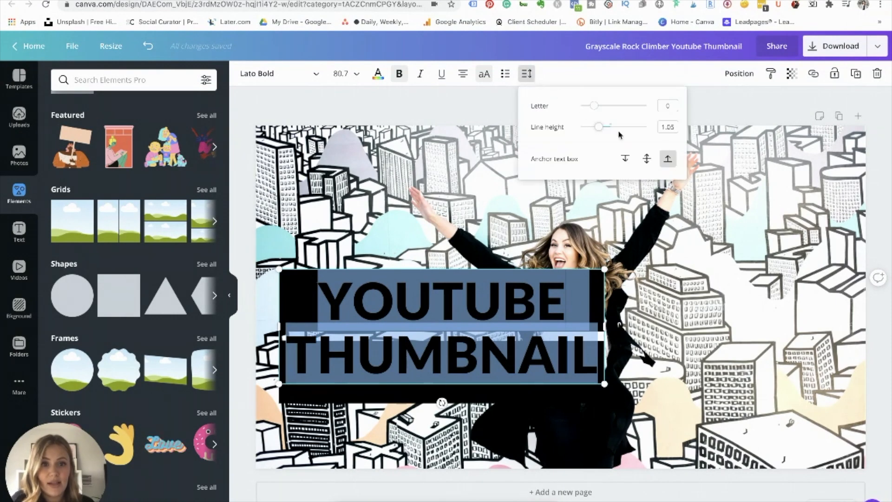
left_click_drag(607, 130, 611, 131)
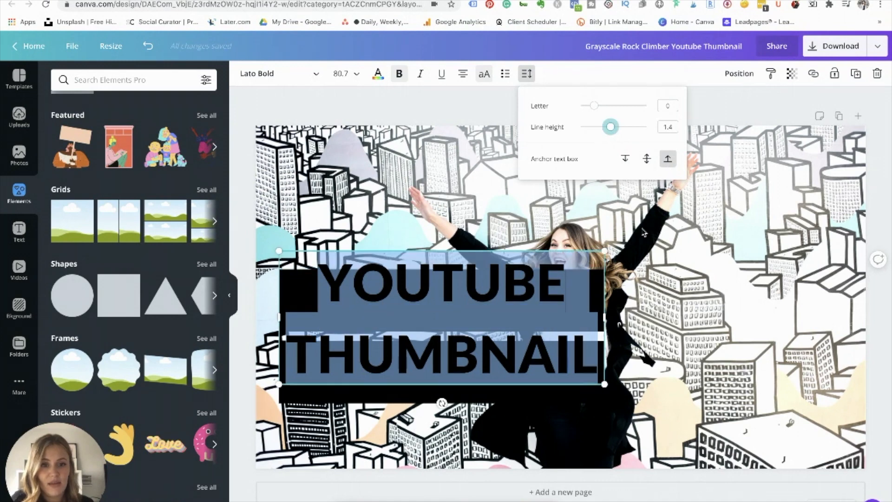
left_click(493, 302)
left_click(492, 302)
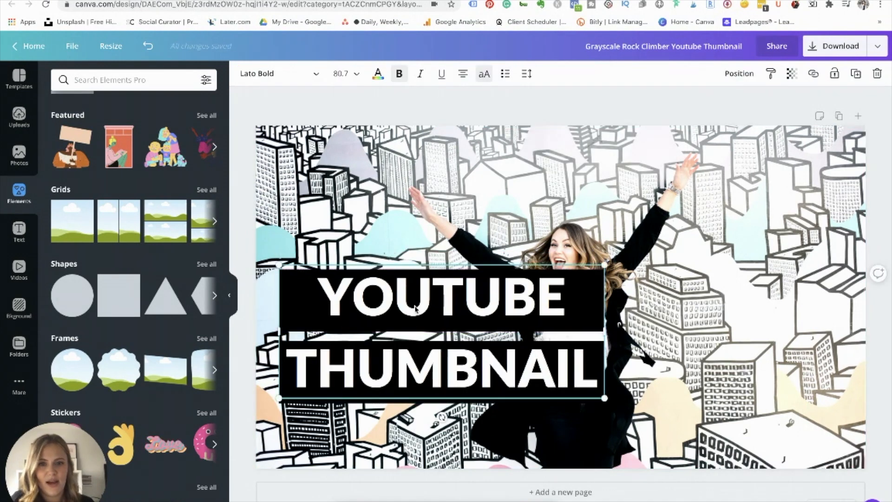
left_click(650, 304)
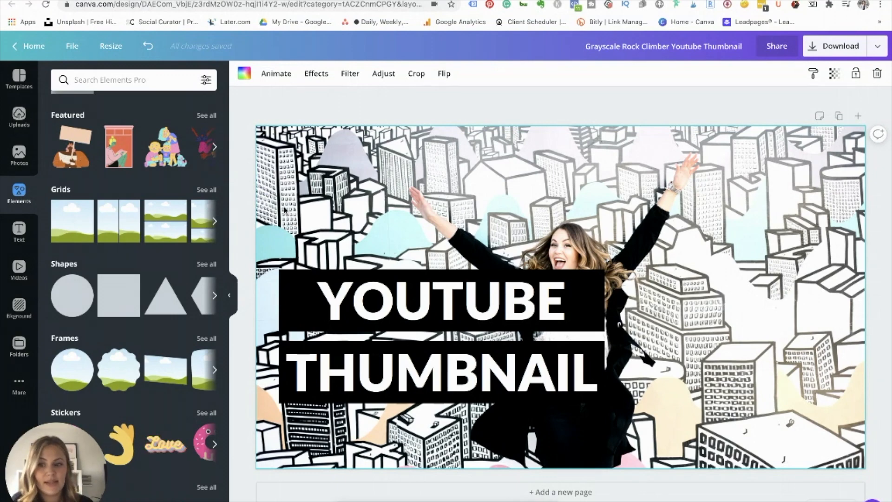
Step: Group the heading with both black bars, scale the group down to font size 73.1 and move it to the thumbnail's lower-left area
left_click_drag(268, 214, 605, 429)
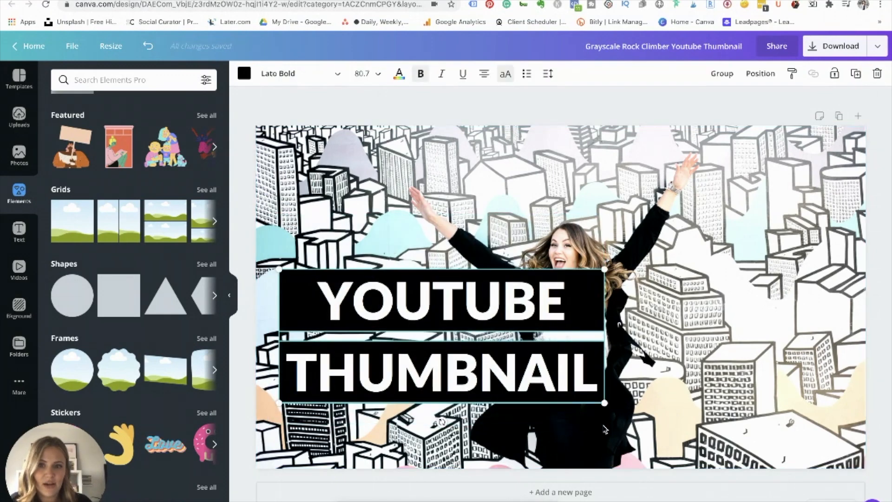
left_click(717, 74)
left_click_drag(527, 329, 599, 310)
left_click_drag(784, 162, 647, 260)
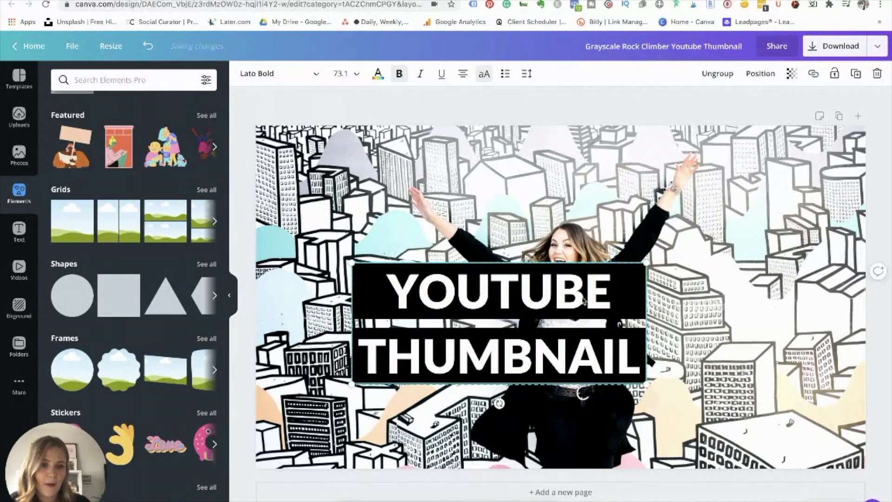
left_click_drag(592, 300, 507, 349)
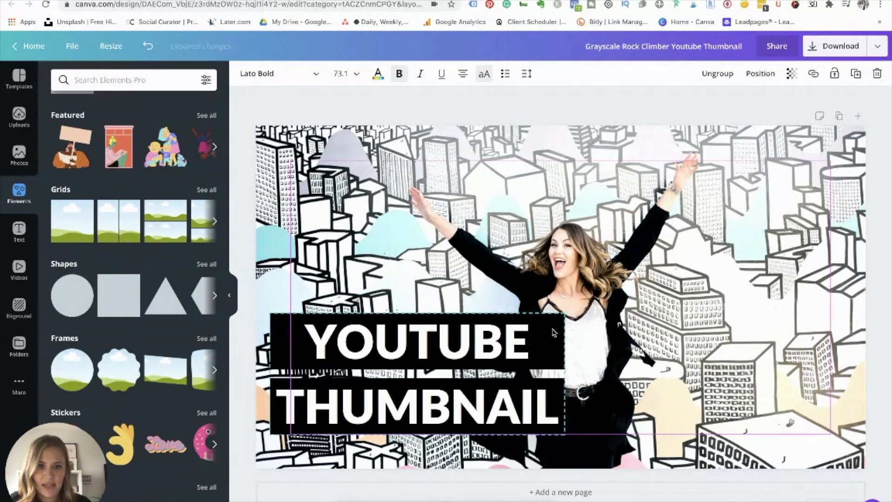
Step: Scale the grouped heading and bars up to font size 97.6 and nudge the group slightly inward
left_click_drag(568, 309, 660, 272)
left_click_drag(532, 316, 540, 316)
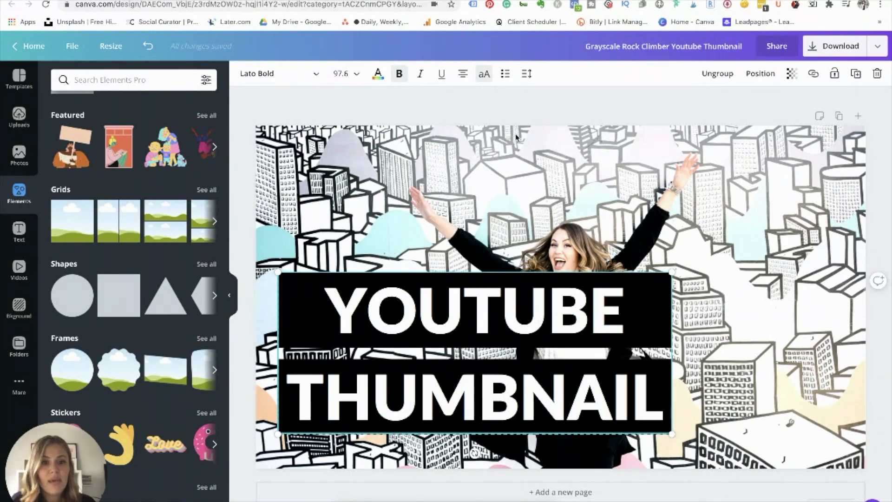
Step: Enlarge the background photo within its crop and reposition it so the woman stands further toward the thumbnail's right side
left_click(555, 205)
double_click(522, 196)
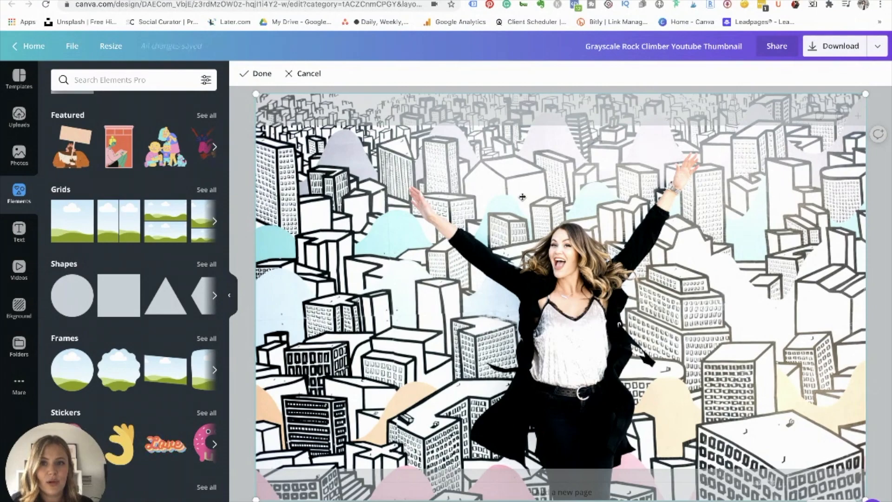
left_click_drag(254, 95, 190, 34)
left_click_drag(377, 200, 558, 208)
left_click_drag(575, 353, 677, 354)
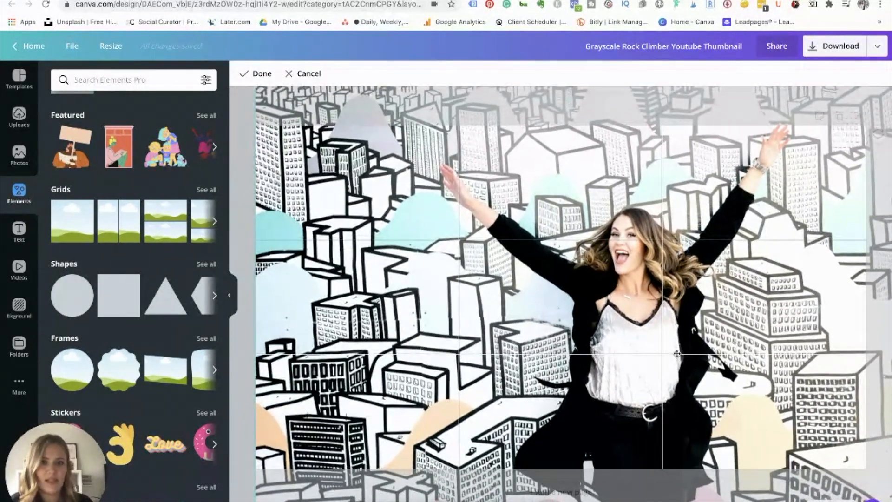
key("Return")
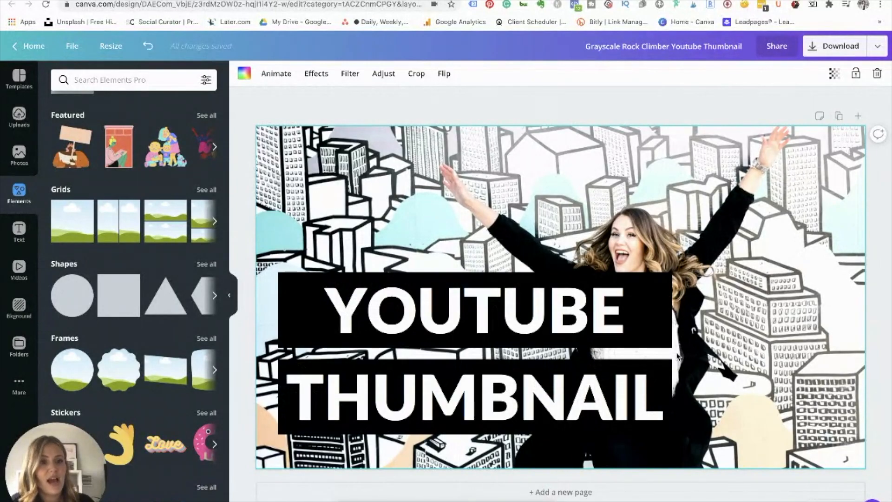
double_click(704, 187)
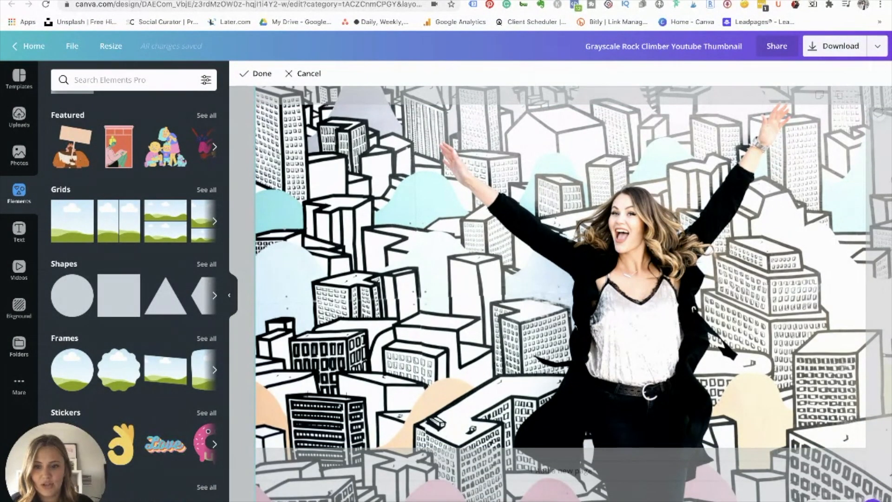
left_click_drag(668, 262, 696, 283)
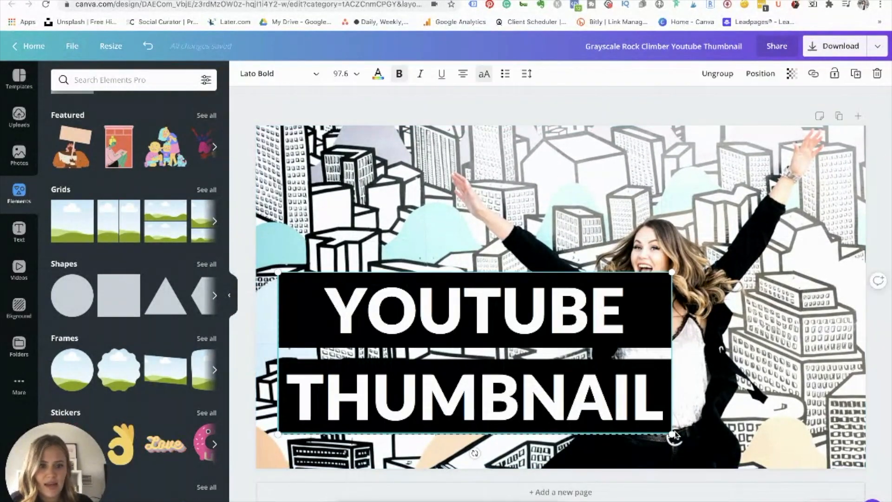
Step: Scale the heading group down slightly and move it back to the thumbnail's lower-left area, clear of the woman's face
left_click_drag(676, 436, 626, 414)
left_click_drag(580, 376, 579, 394)
left_click(872, 338)
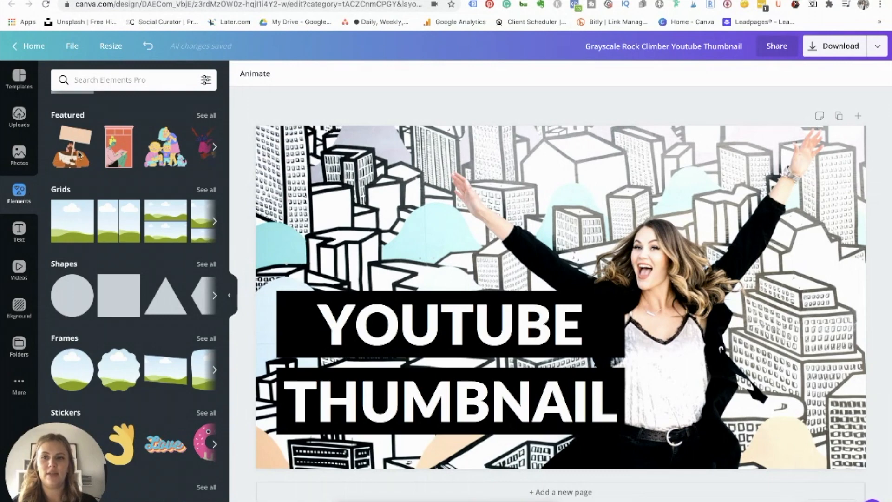
Step: Search the elements for "youtube" and add the red rounded-square icon with the white play symbol to the thumbnail
left_click(89, 83)
type("youtube")
key("Return")
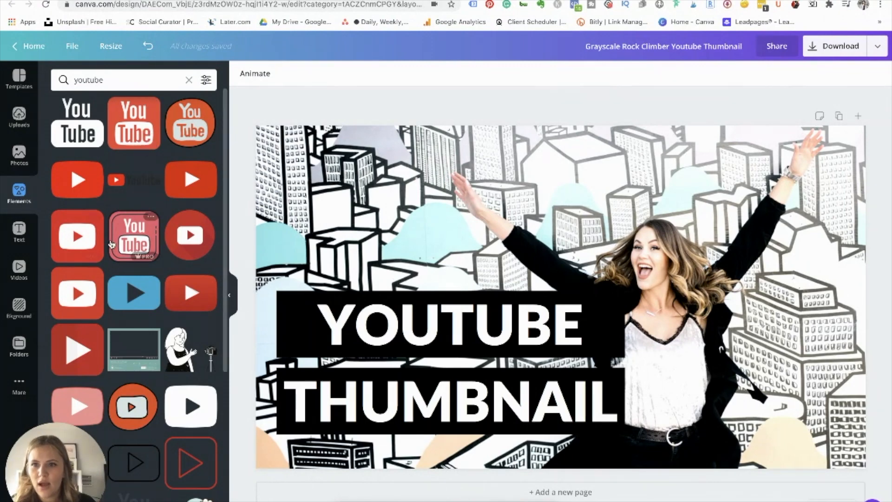
left_click(83, 225)
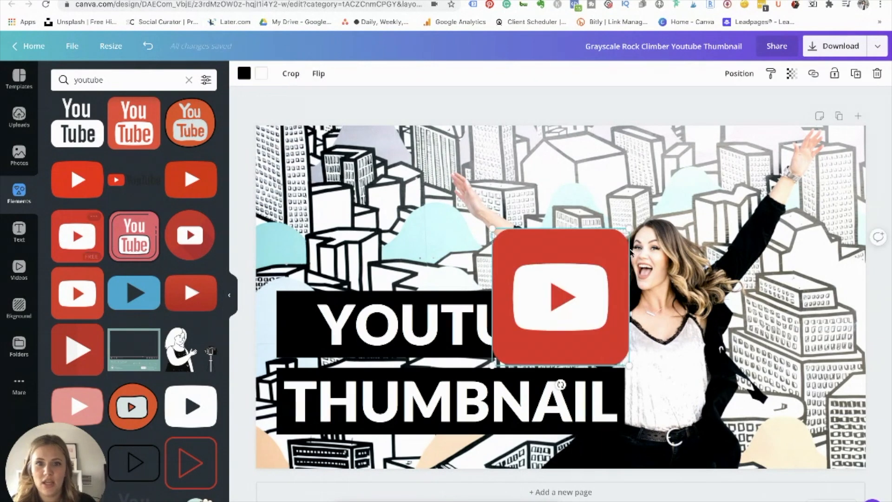
Step: Enlarge the YouTube icon, rotate it about 14 degrees counterclockwise and move it up above the heading
left_click_drag(480, 226, 414, 192)
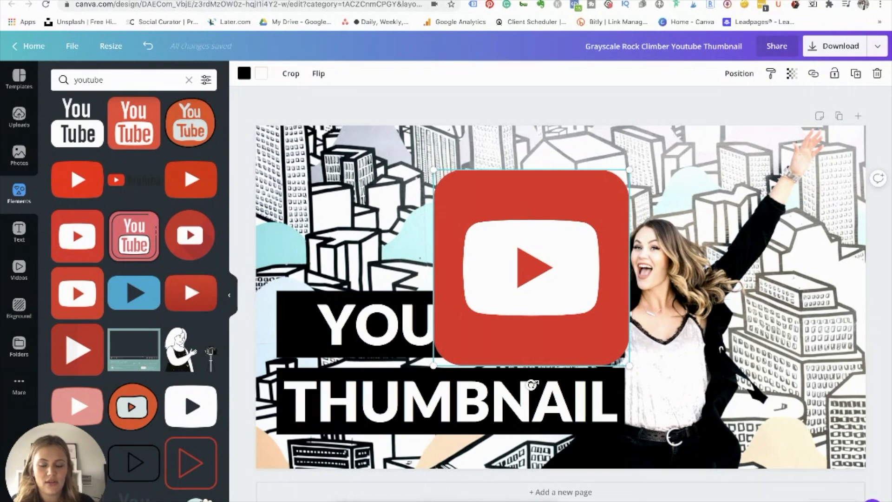
left_click_drag(532, 383, 557, 379)
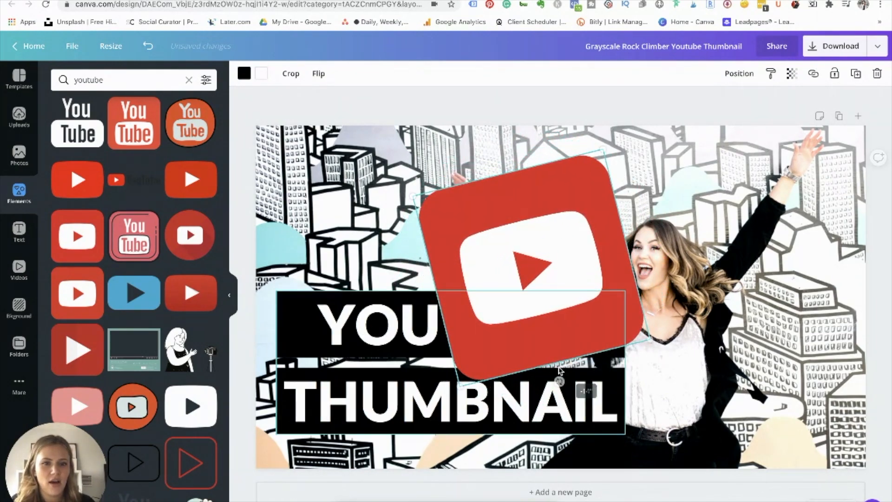
left_click_drag(648, 336, 624, 328)
left_click_drag(568, 316, 532, 290)
Step: Send the YouTube icon backward behind the heading and its black bars
left_click(738, 74)
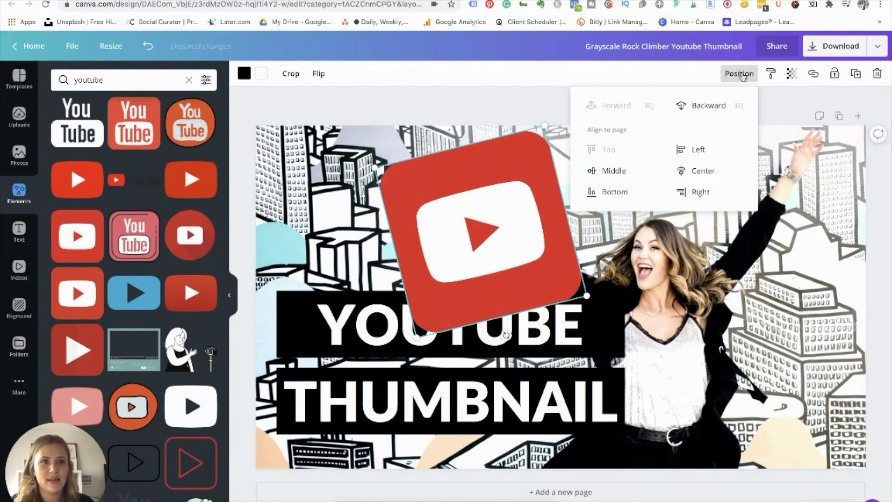
left_click(722, 107)
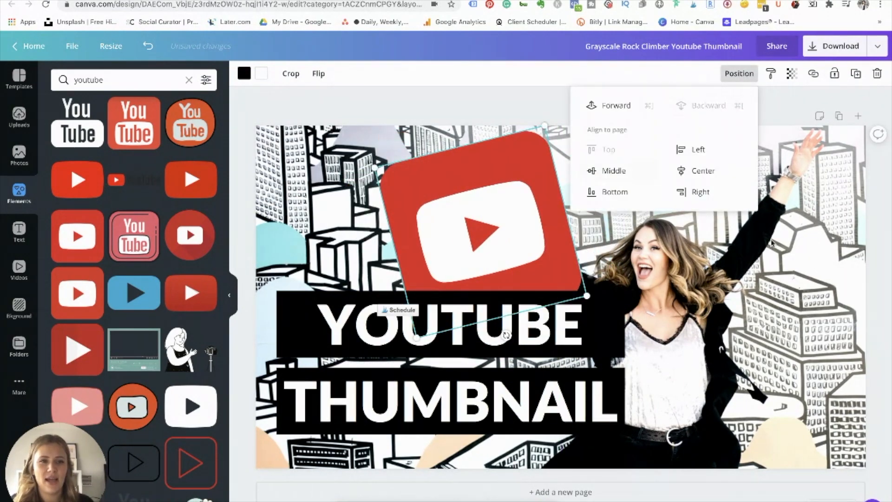
left_click(834, 284)
Step: Shrink the YouTube icon slightly and position it so it rises from behind the upper black bar
left_click(509, 240)
left_click_drag(506, 241, 489, 251)
left_click_drag(366, 189, 393, 203)
left_click_drag(470, 243, 470, 226)
left_click(797, 282)
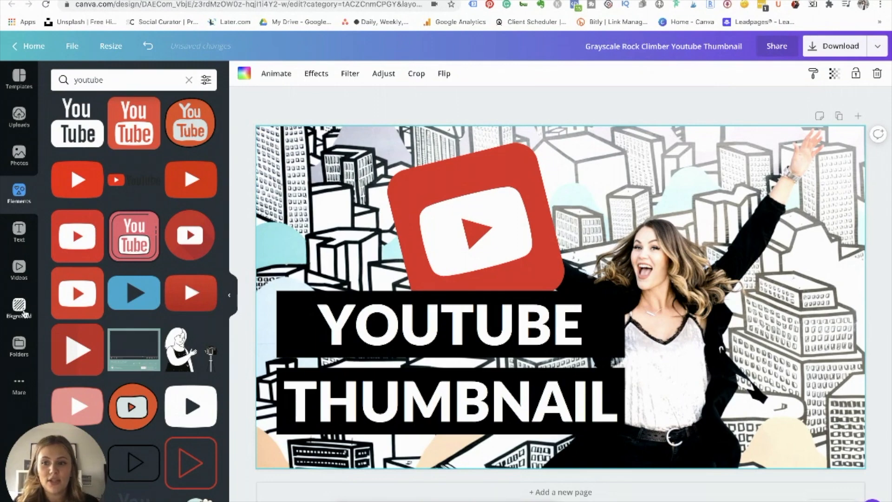
Step: Duplicate the finished thumbnail page as a second page
left_click(839, 116)
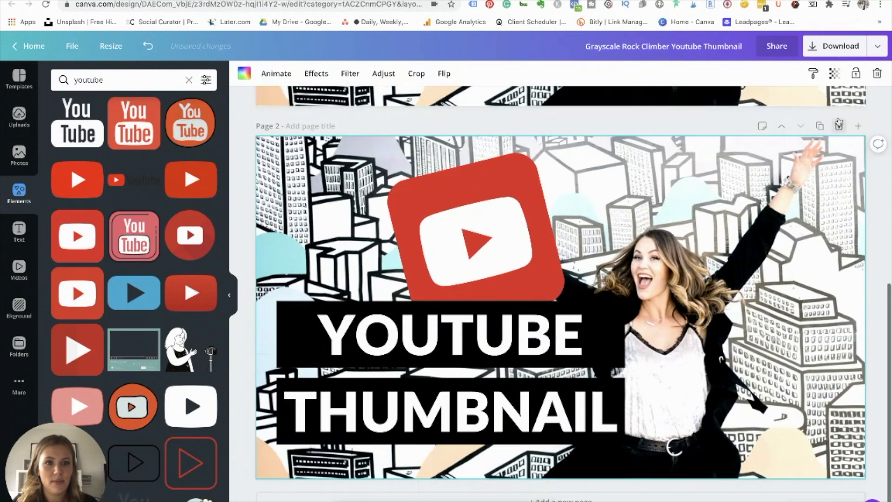
left_click(245, 157)
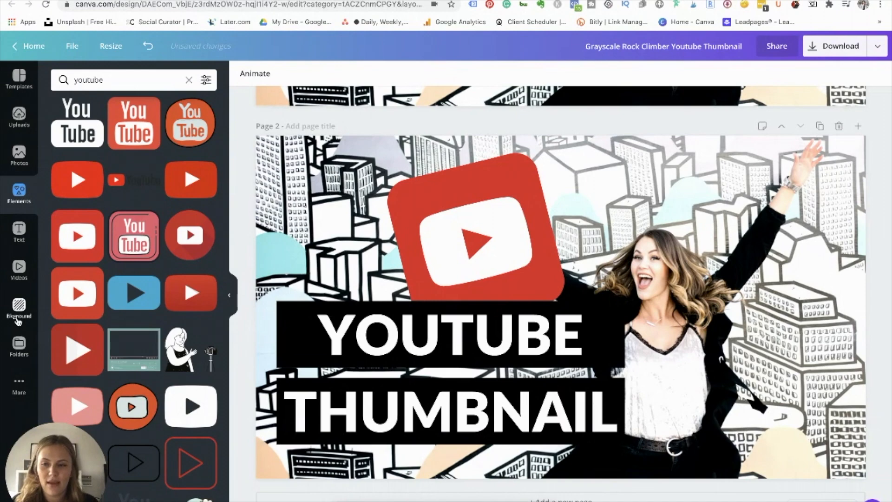
Step: Browse the available background categories and resume editing the locked design
left_click(19, 306)
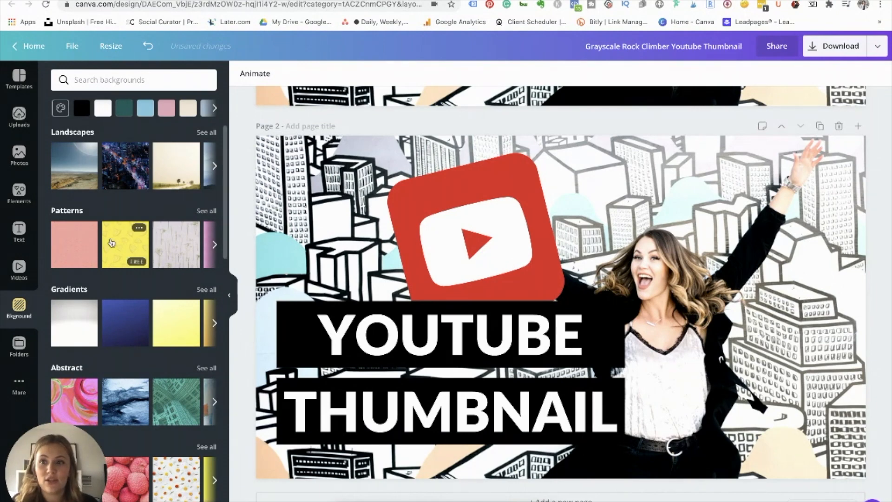
left_click(214, 165)
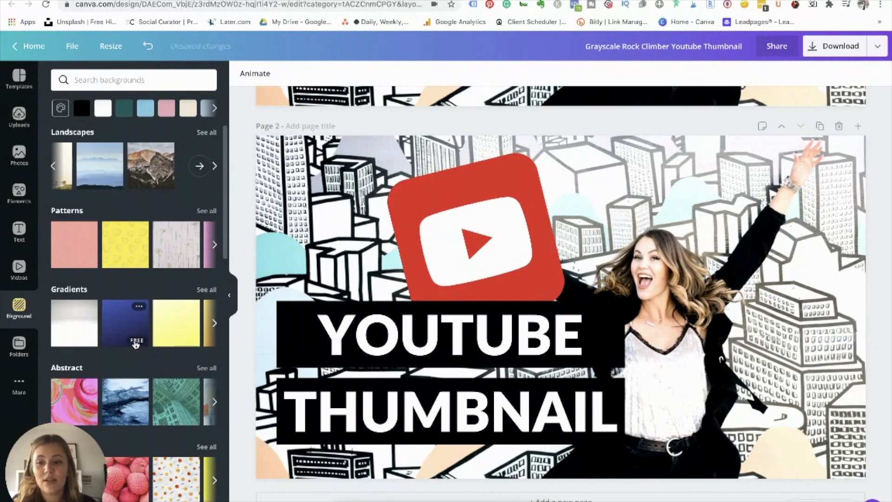
scroll(135, 330, "down", 2)
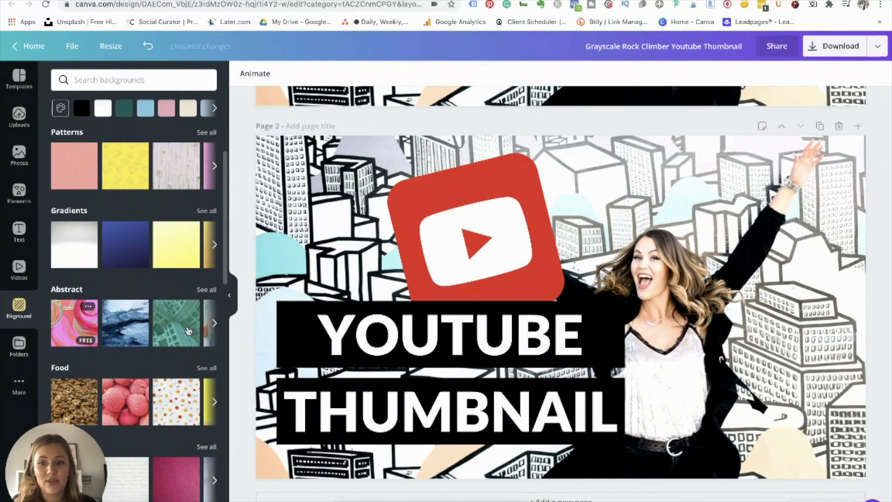
scroll(182, 343, "down", 2)
scroll(182, 344, "down", 2)
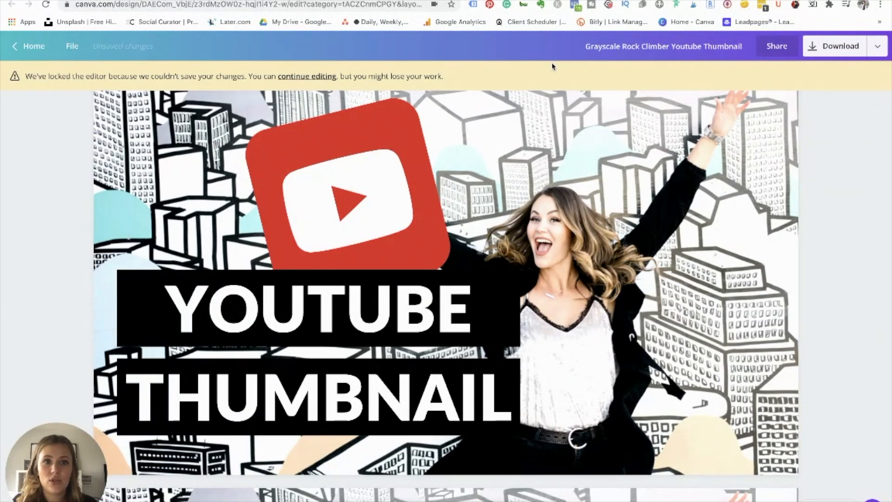
left_click(292, 78)
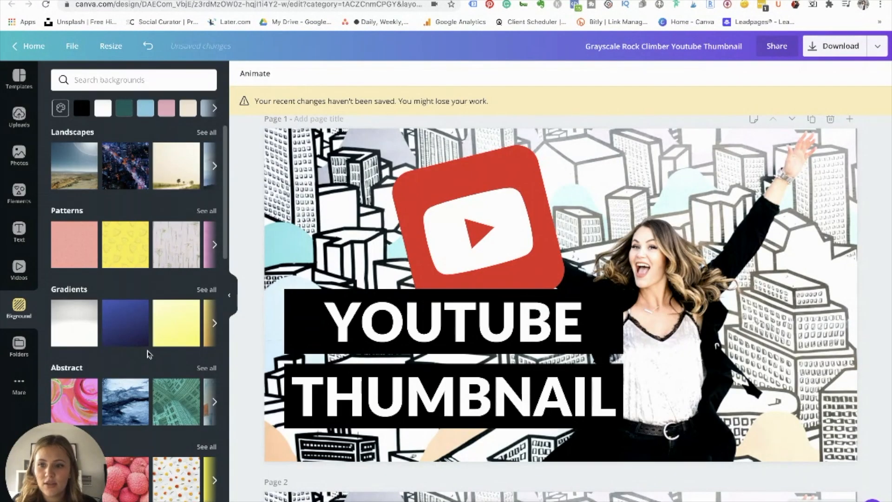
Step: Try the pink swirl abstract, green architectural abstract and yellow watermelon pattern as page 1's background
left_click(83, 397)
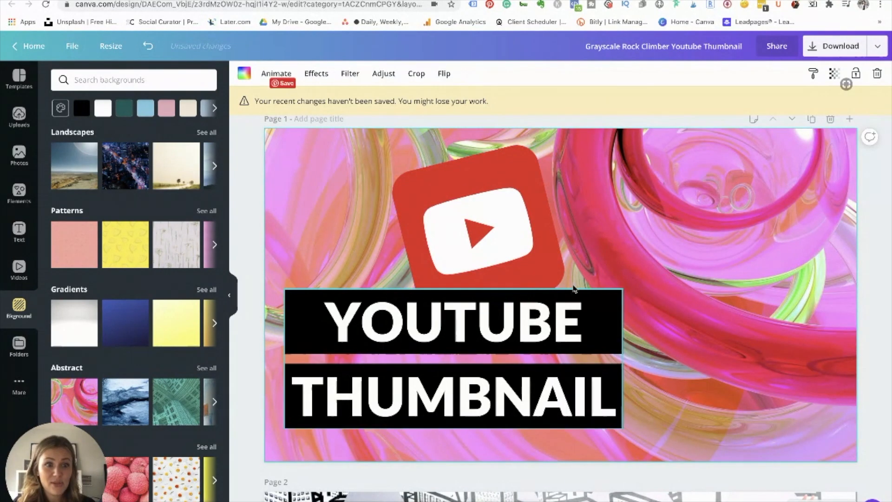
left_click(178, 398)
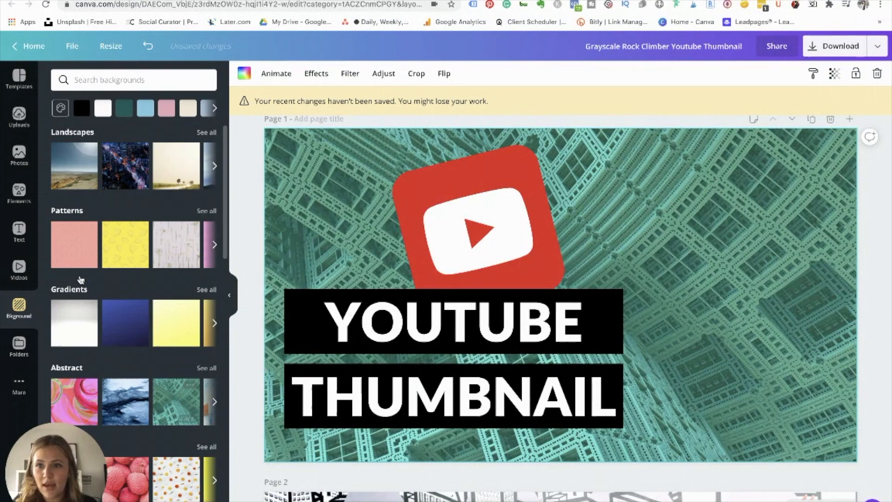
left_click(130, 245)
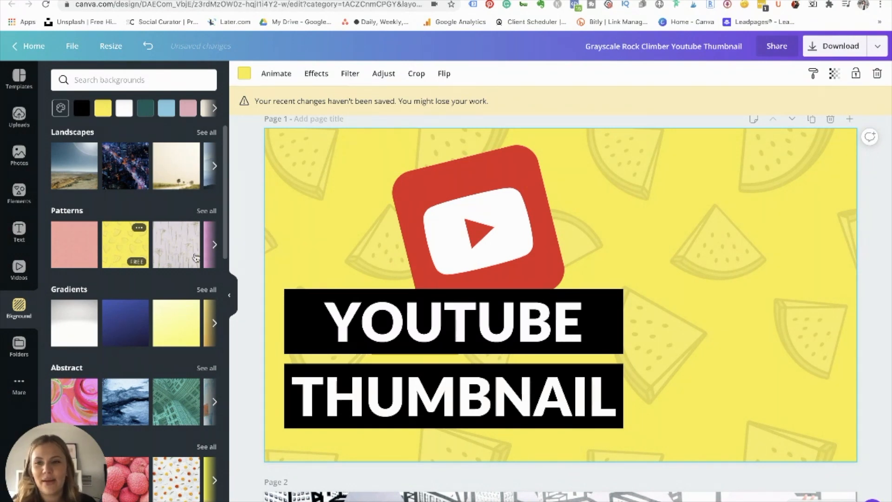
Step: Apply the pink diamond pattern as page 1's background and look through the full Patterns collection
left_click(215, 245)
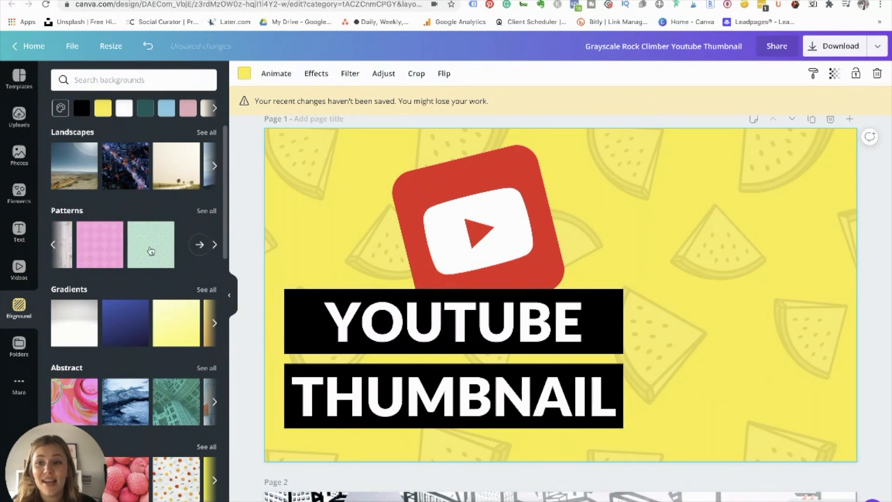
left_click(100, 241)
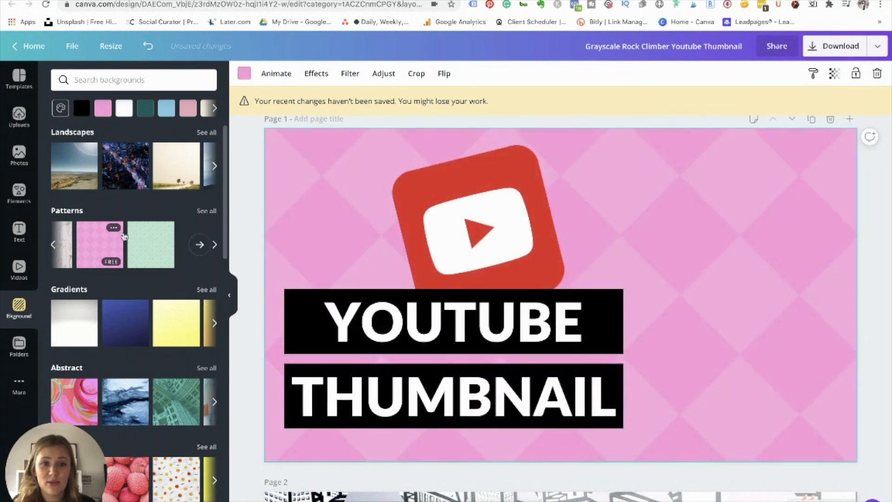
left_click(206, 210)
scroll(178, 231, "down", 15)
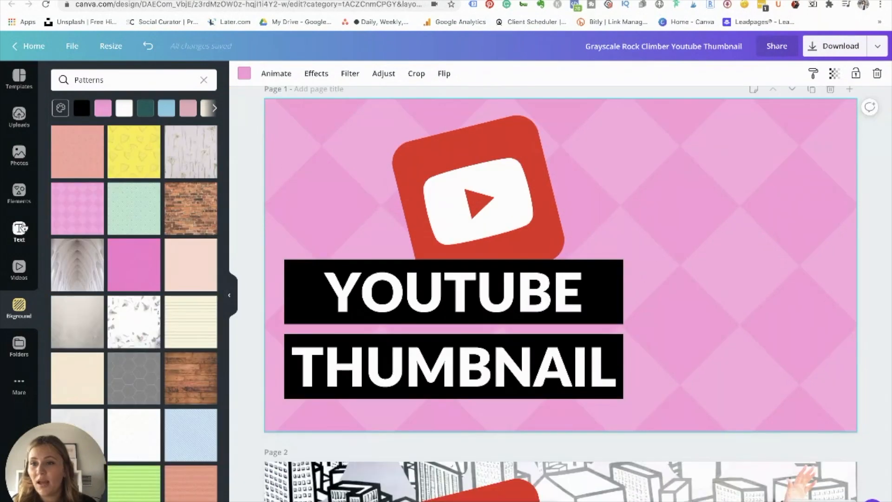
Step: Look through the ready-made text combinations and the YouTube thumbnail templates
left_click(20, 228)
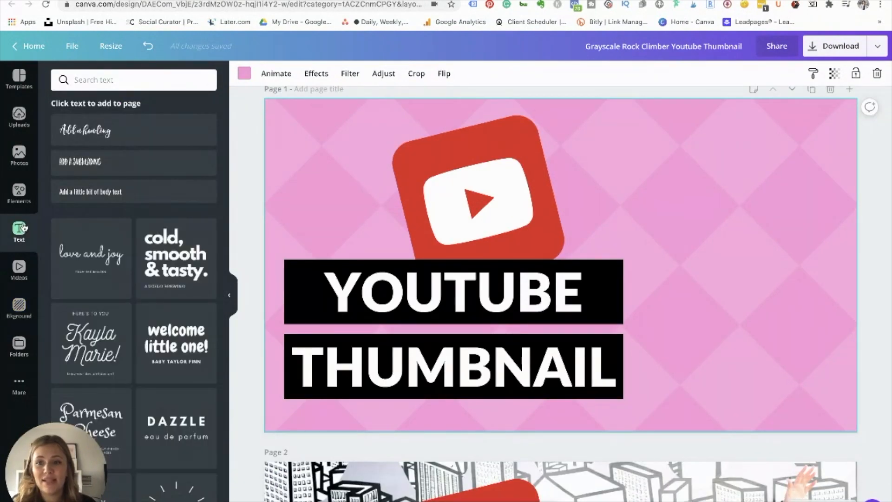
scroll(118, 202, "down", 10)
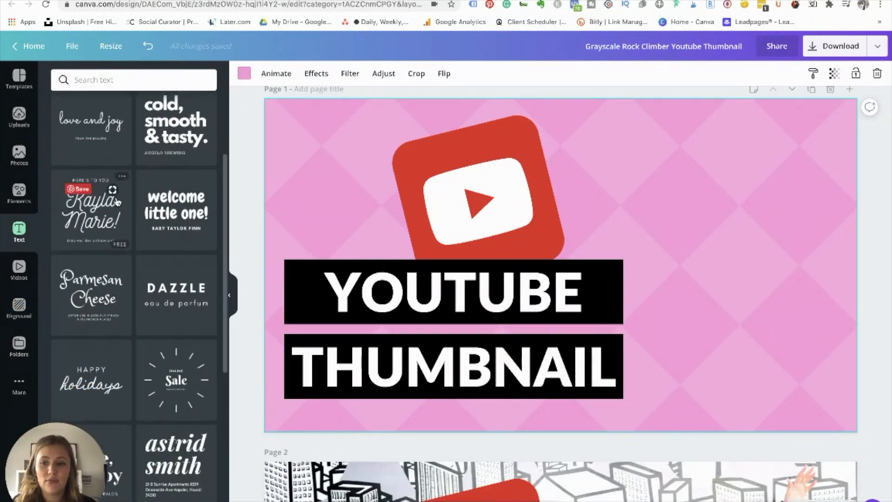
scroll(118, 202, "down", 5)
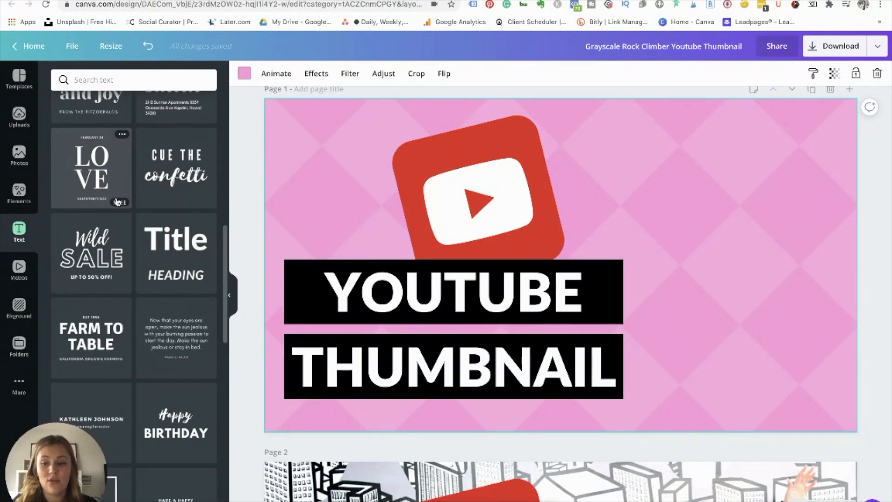
scroll(117, 202, "down", 3)
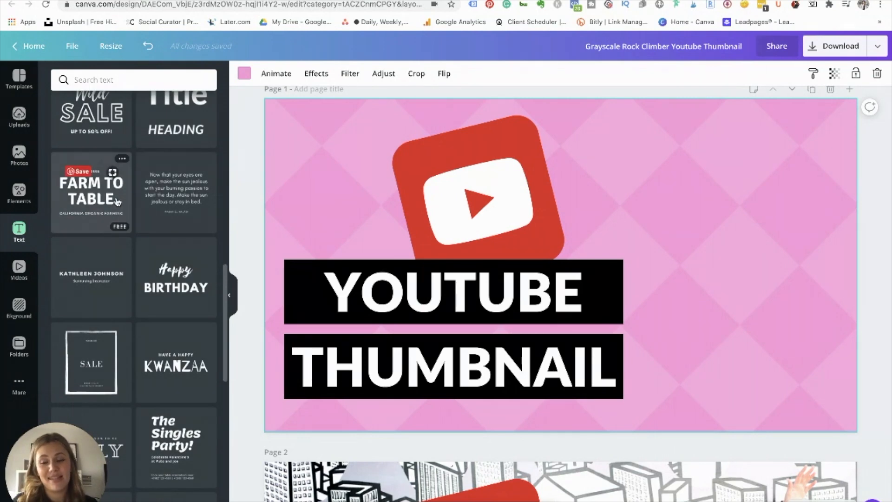
scroll(118, 202, "up", 8)
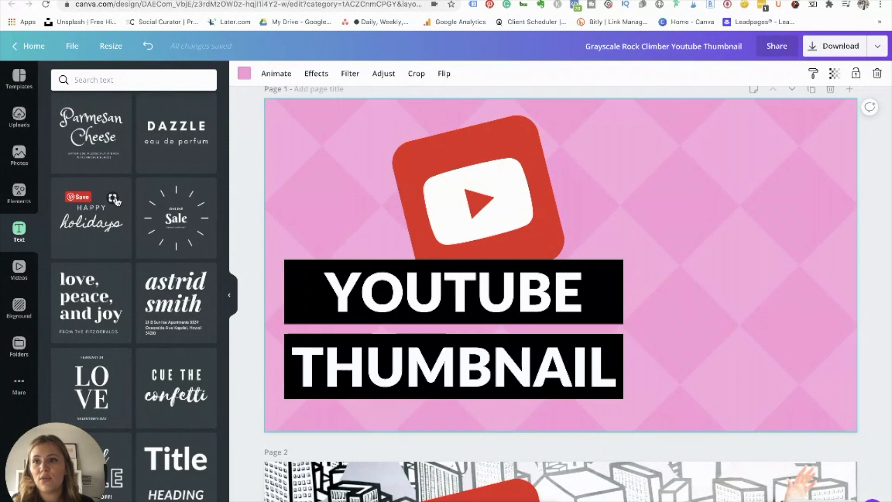
left_click(17, 81)
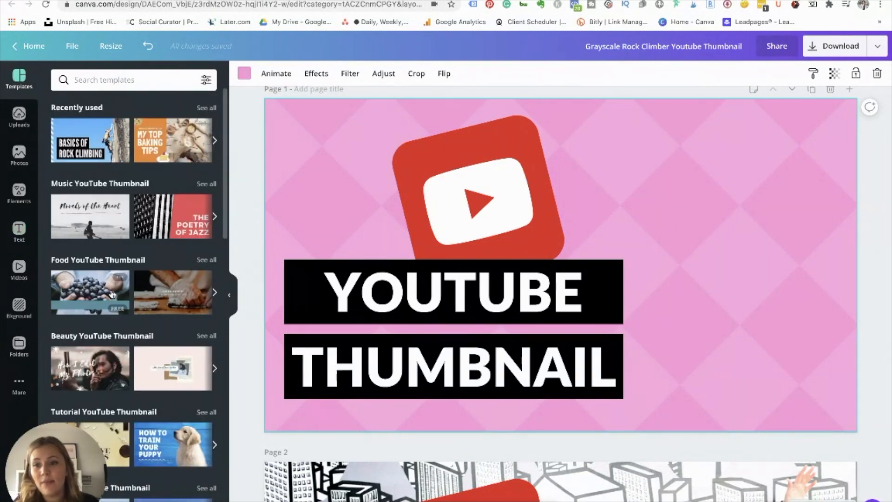
scroll(112, 294, "down", 4)
scroll(112, 294, "down", 2)
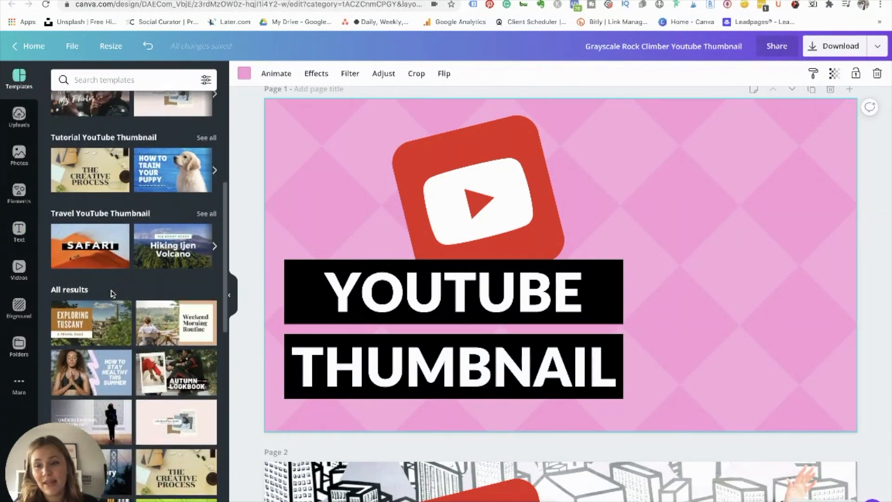
scroll(112, 294, "down", 1)
scroll(113, 294, "down", 1)
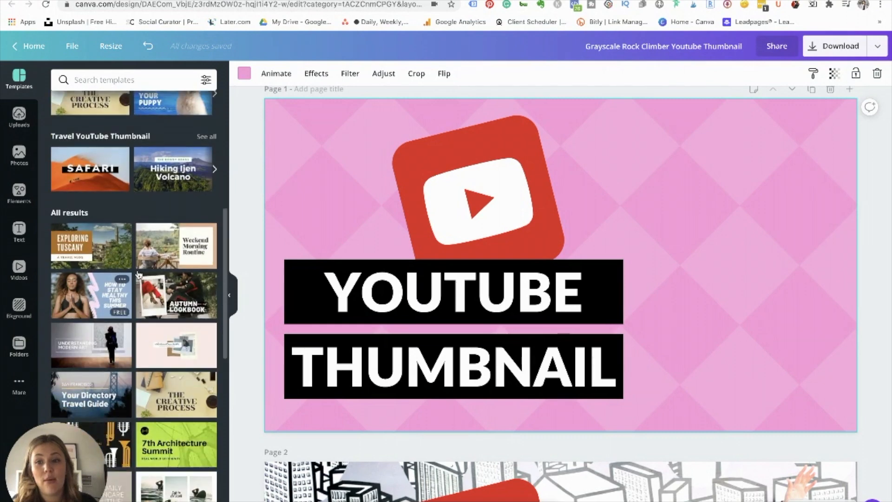
Step: Try the "Weekend Morning Routine" template on page 1, then apply the "How to Stay Healthy This Summer" template and browse further thumbnail templates
left_click(188, 246)
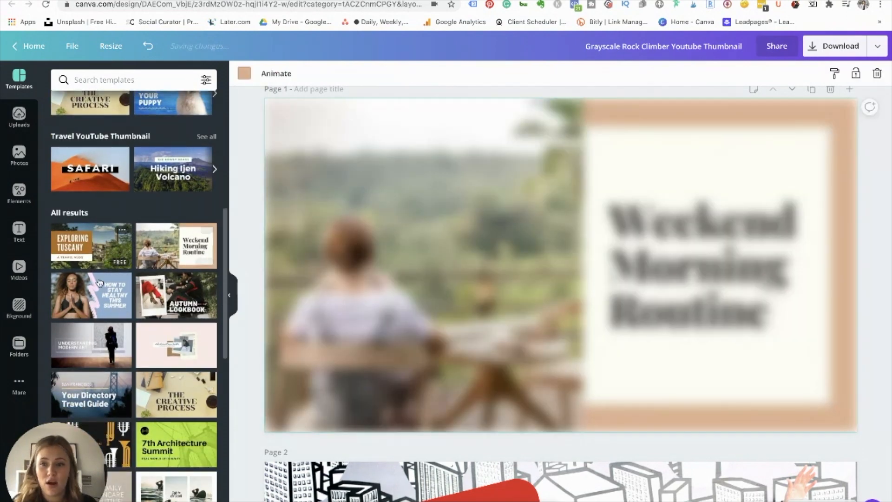
left_click(103, 299)
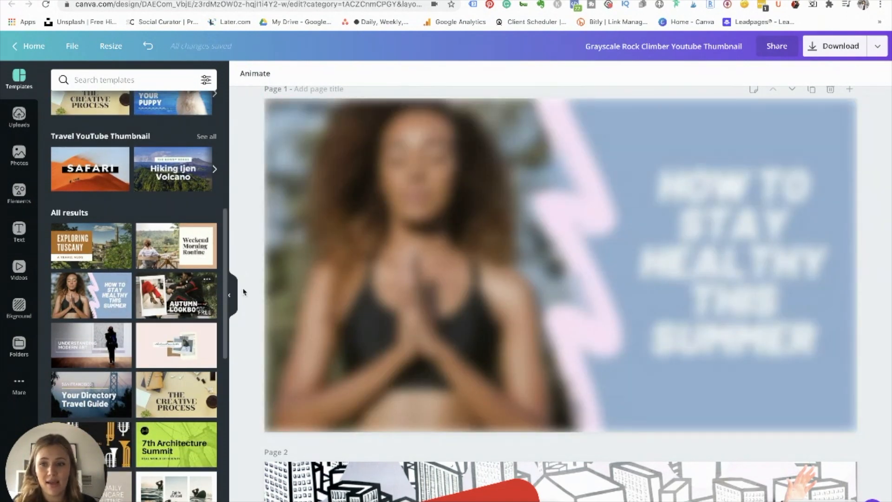
scroll(244, 292, "down", 2)
scroll(148, 278, "down", 4)
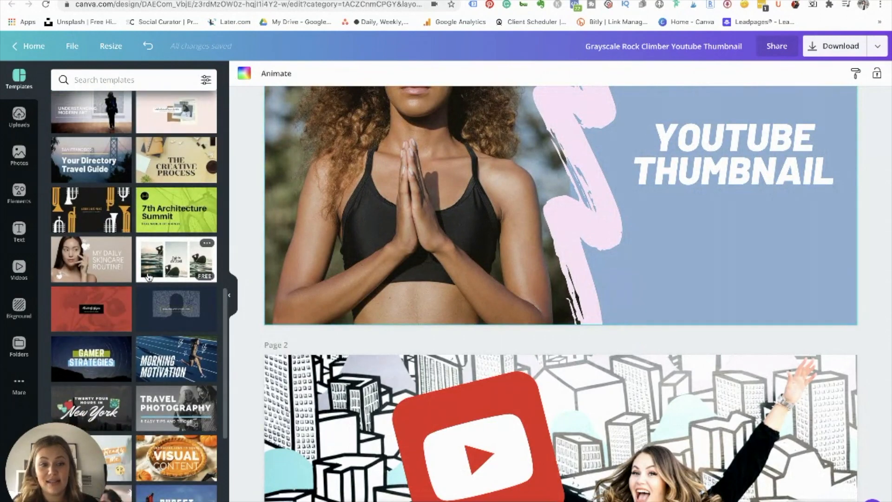
Step: Rename the design as "YouTube Thumnail"
scroll(624, 268, "down", 5)
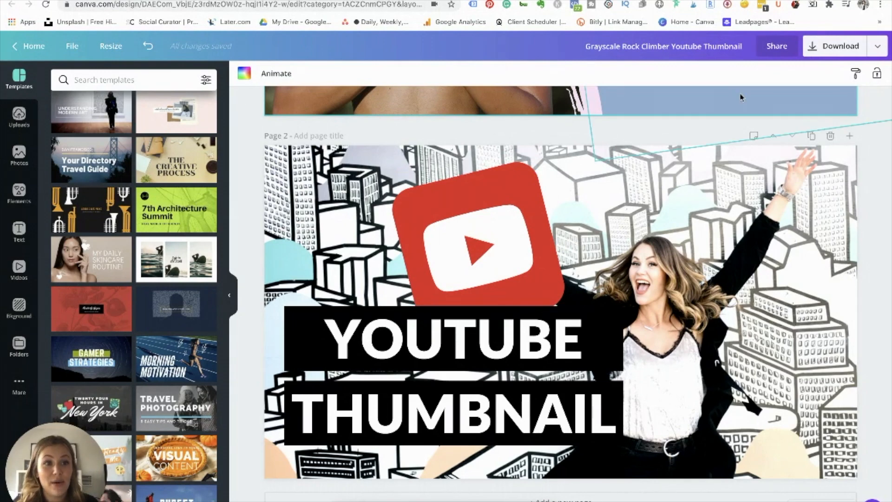
left_click(704, 46)
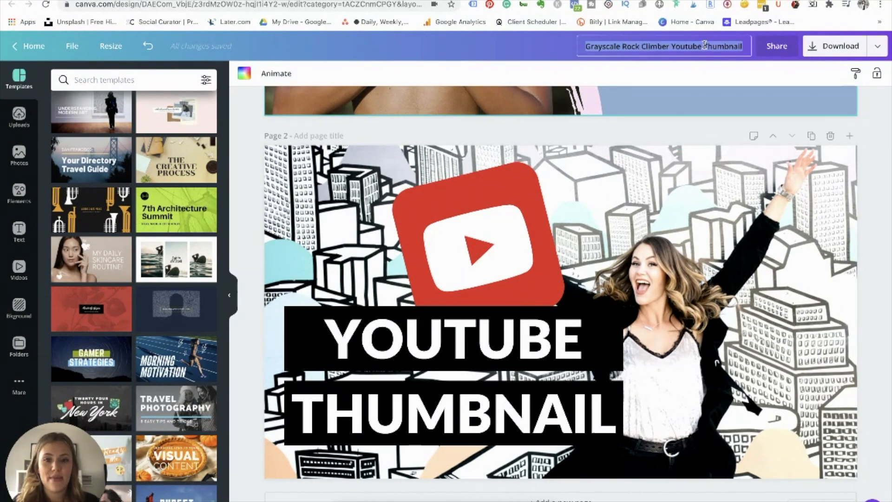
type("YouTube Tbu")
key("BackSpace")
key("BackSpace")
type("humnail")
key("Return")
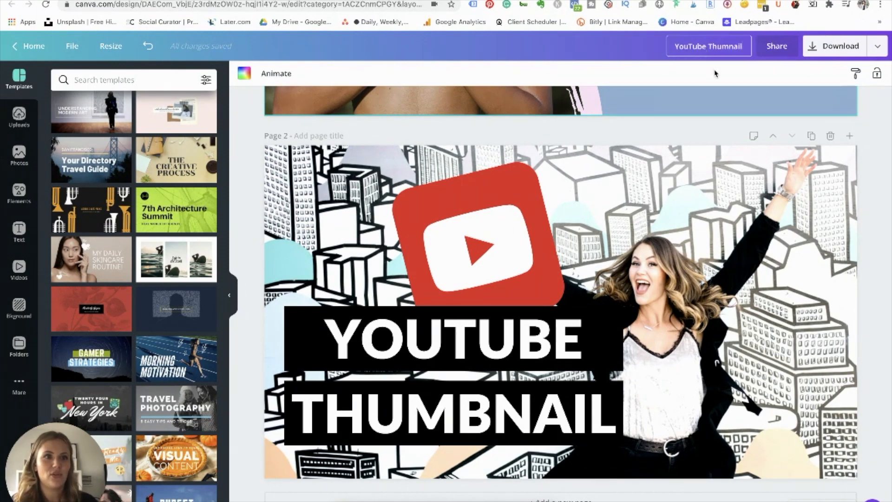
Step: Download all pages of the design as PNG at 1x size
left_click(830, 48)
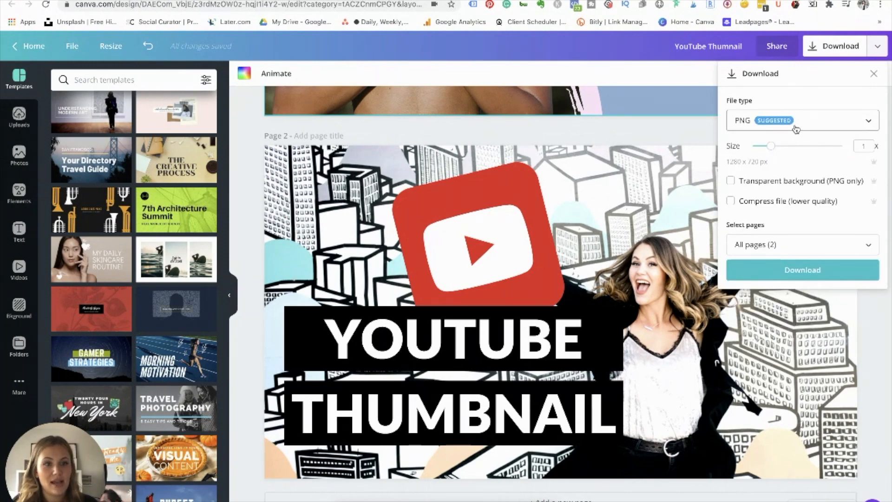
left_click(778, 271)
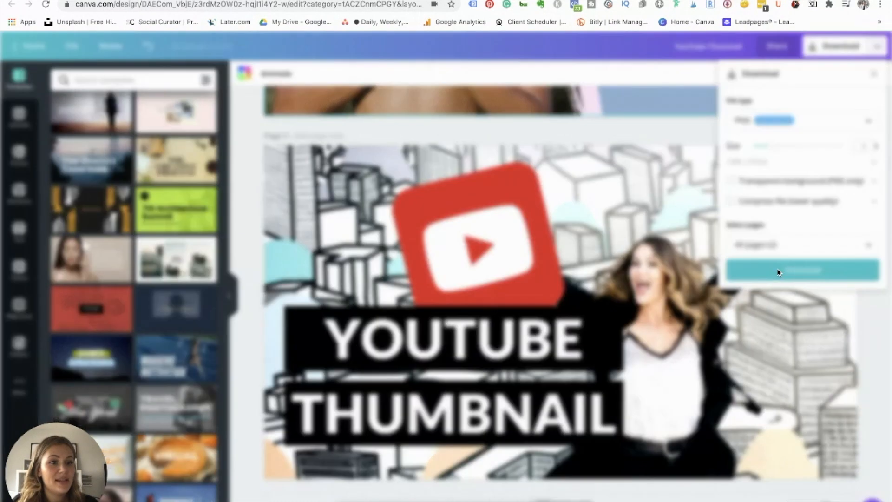